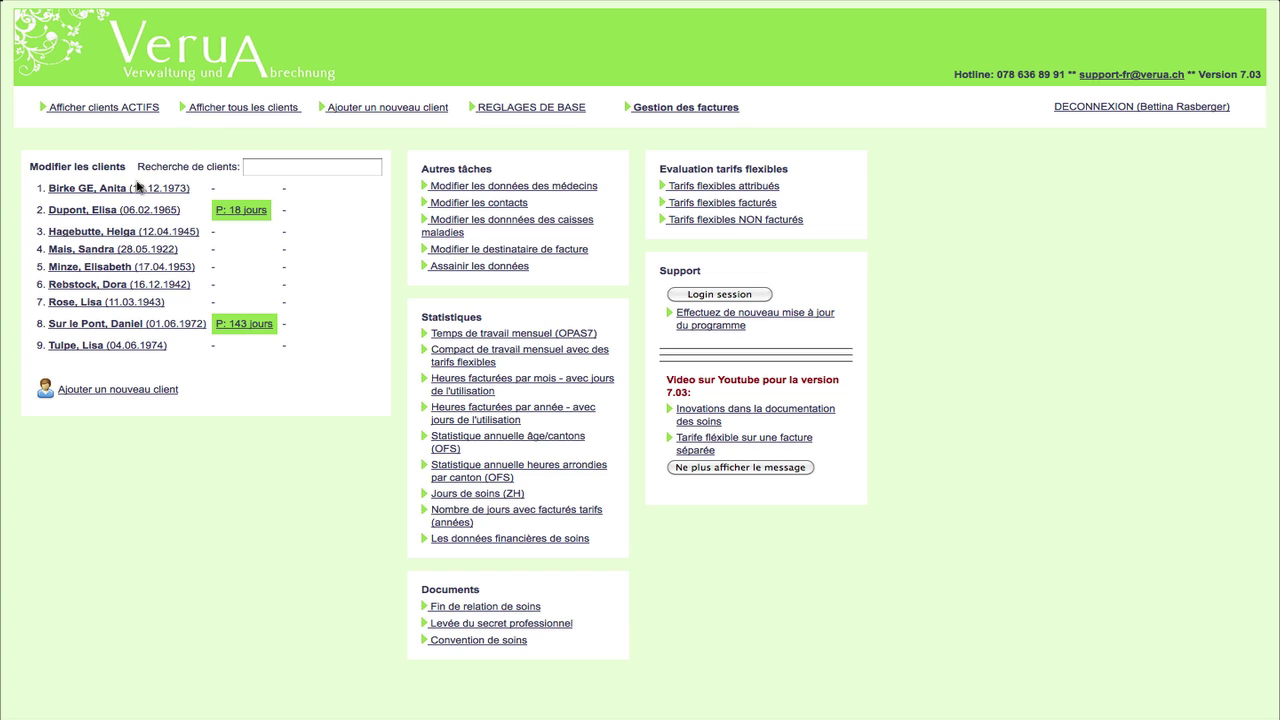
- Examine the new care documentation entry form of client number 2 in the list, and return to the home page
left_click(126, 212)
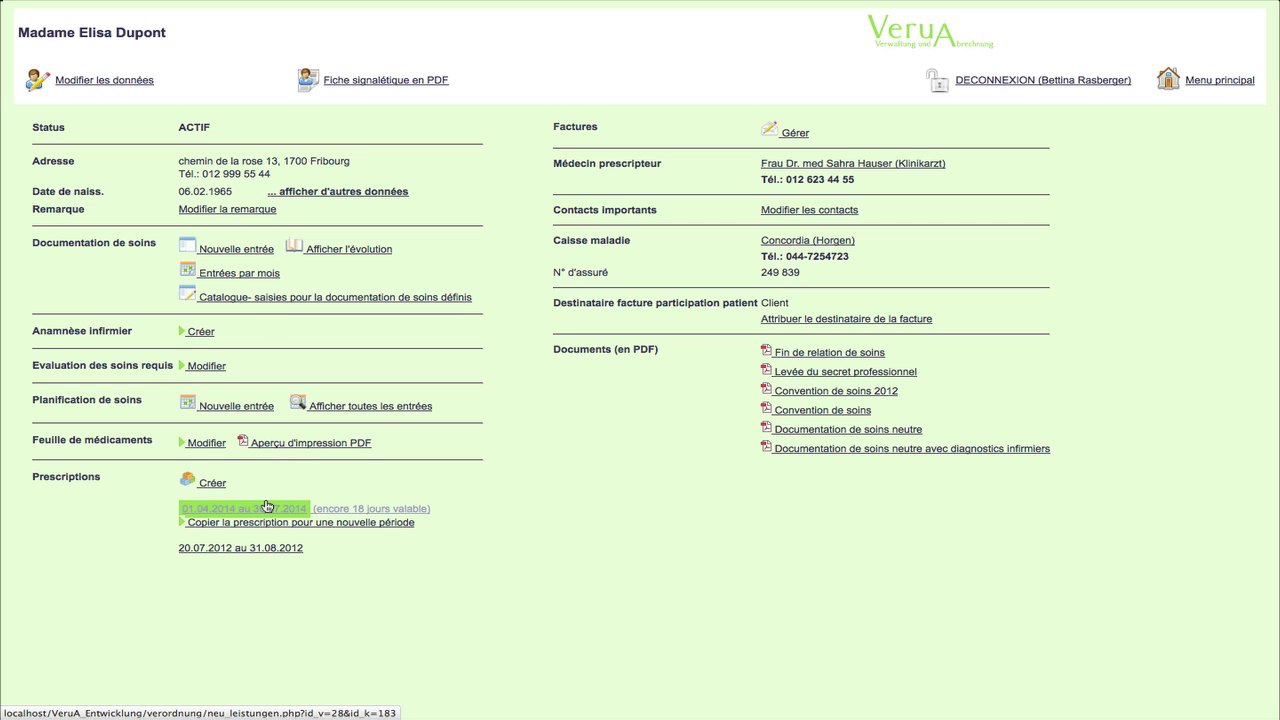
left_click(252, 253)
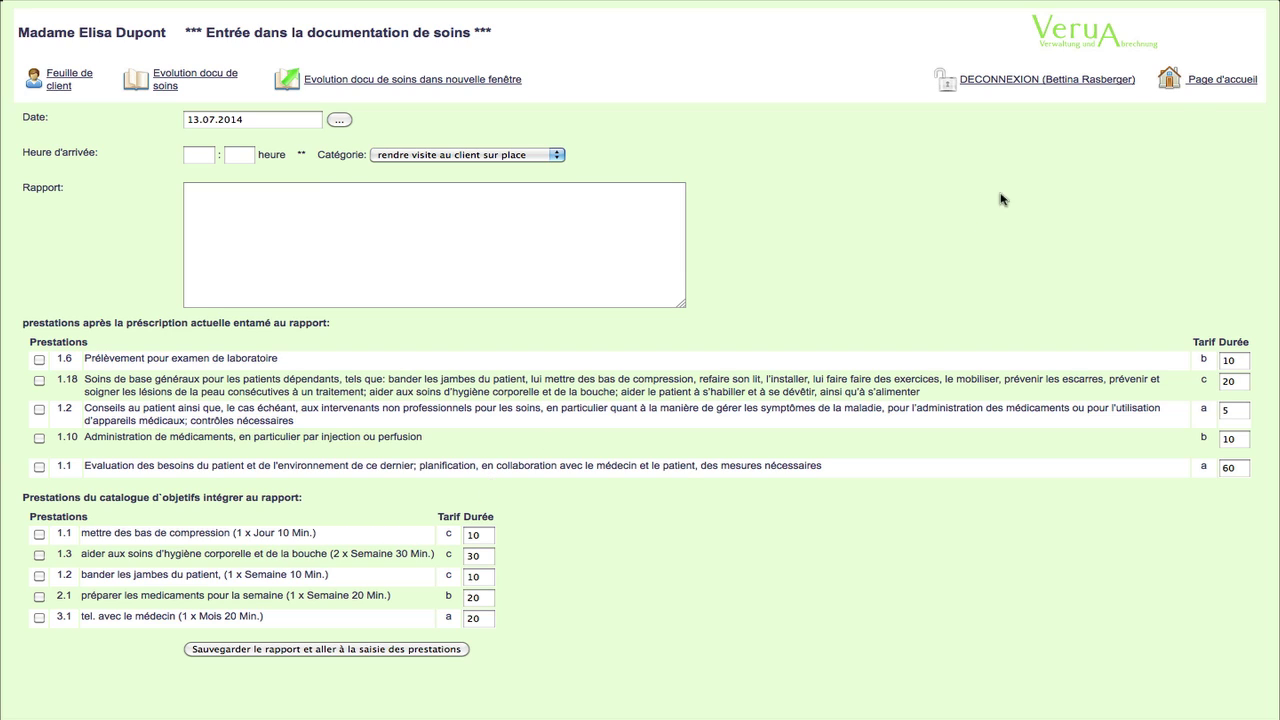
left_click(1206, 86)
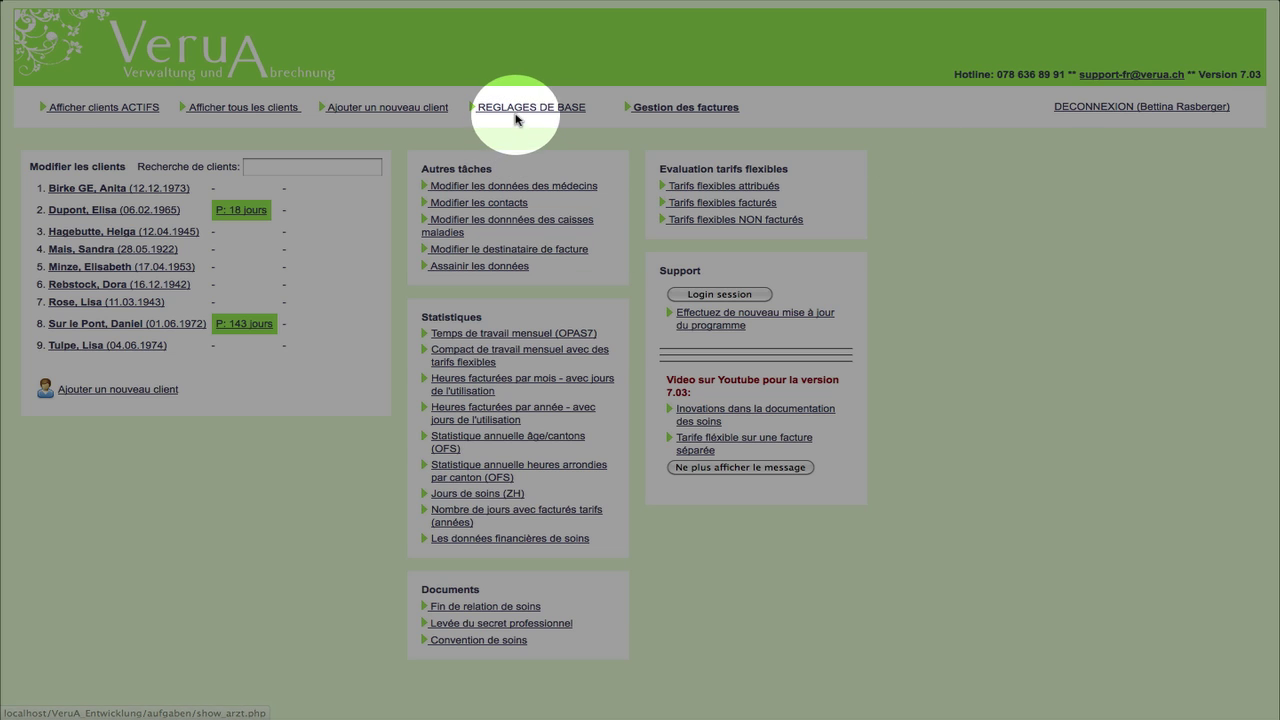
- In the basic settings, set the display of prescription services in the documentation to Non and save the setting
left_click(526, 116)
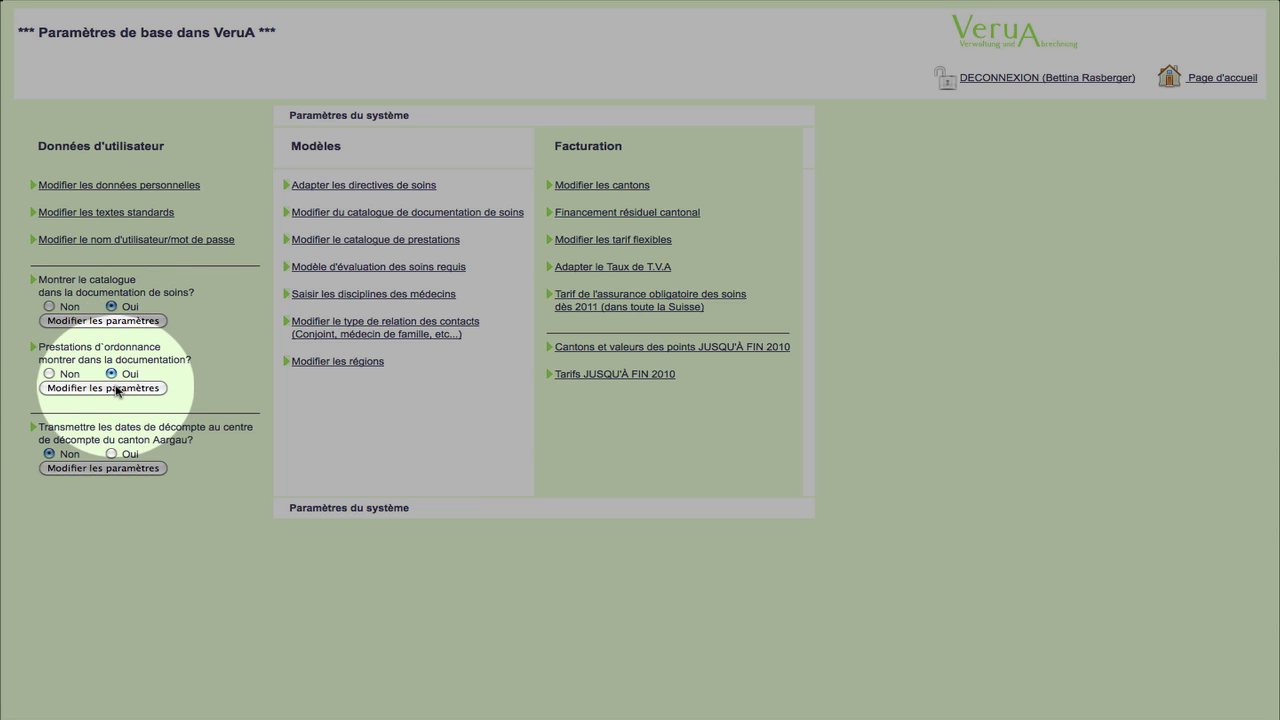
left_click(50, 374)
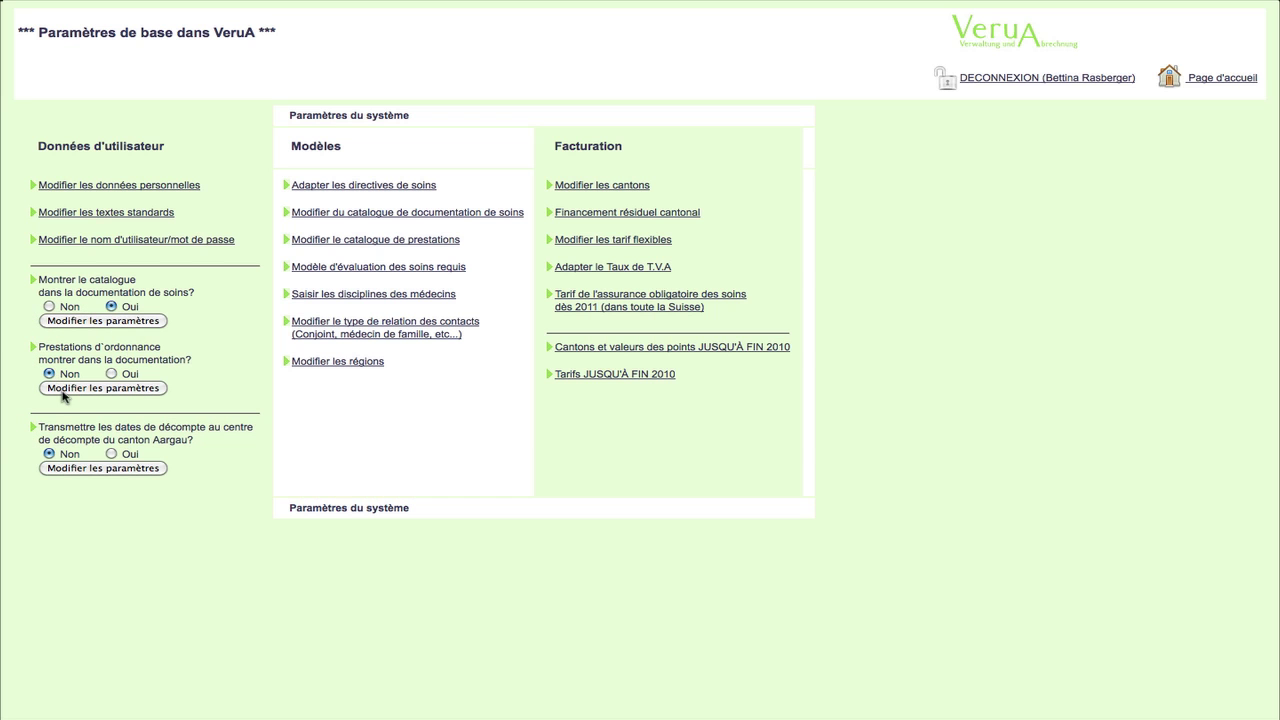
left_click(66, 388)
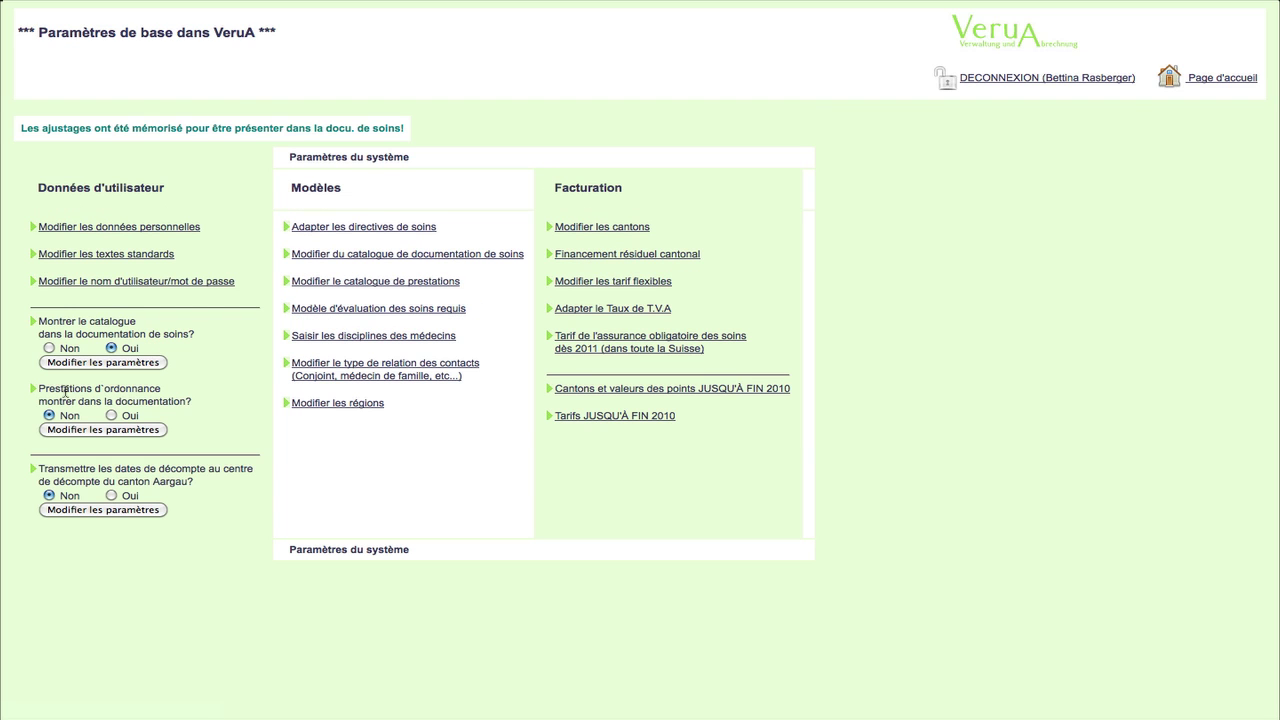
- In the care documentation catalogue, view the "soins génerale" entries and create category number 3 with the description "test"
left_click(347, 263)
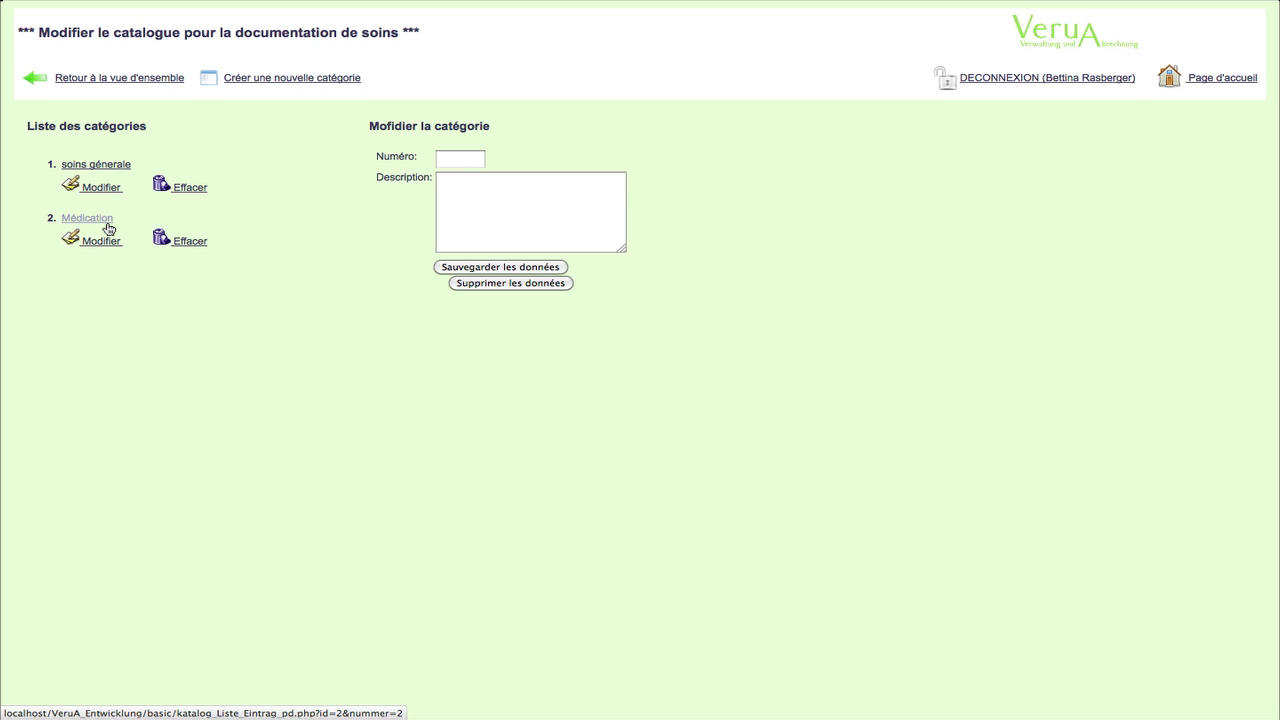
left_click(118, 172)
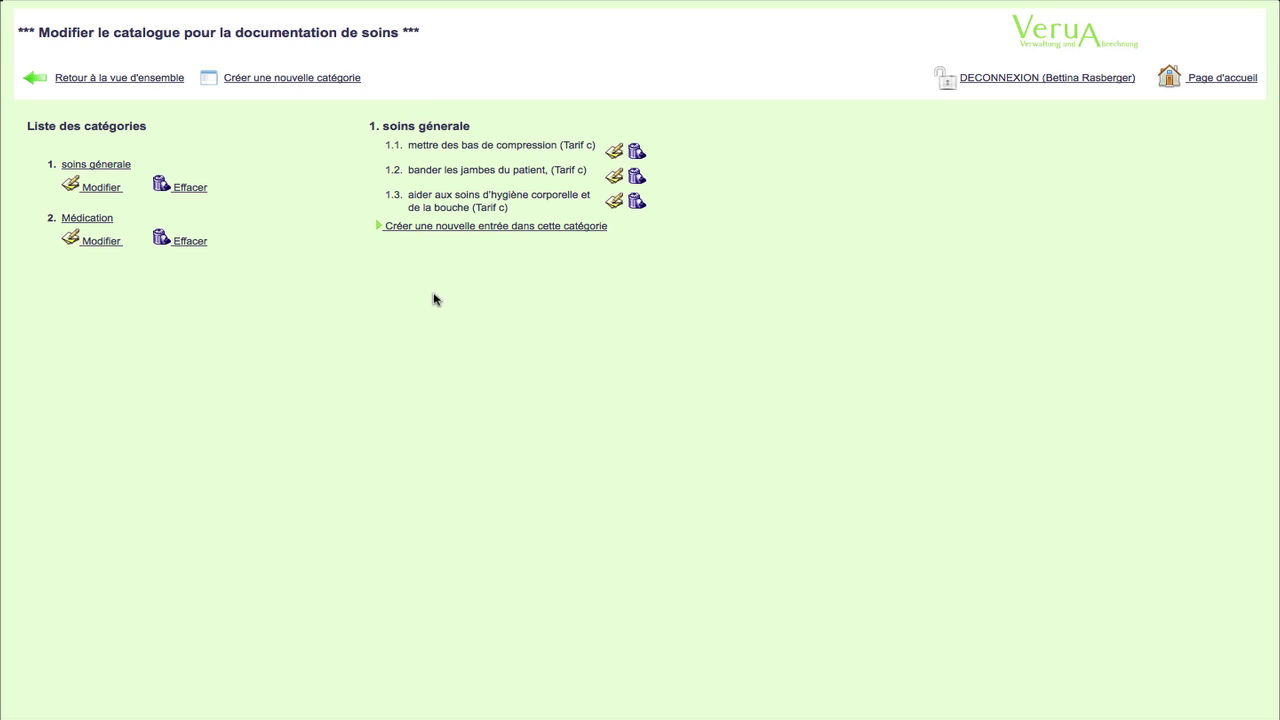
left_click(313, 82)
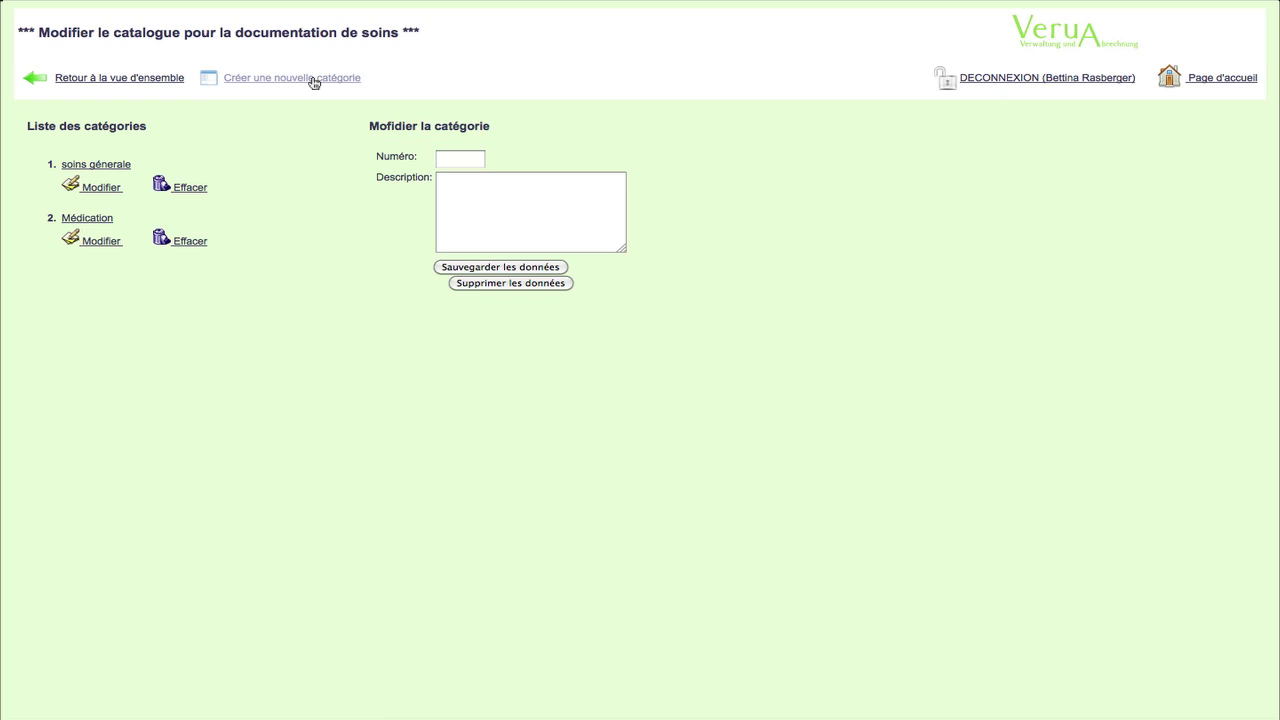
left_click(470, 162)
type("3")
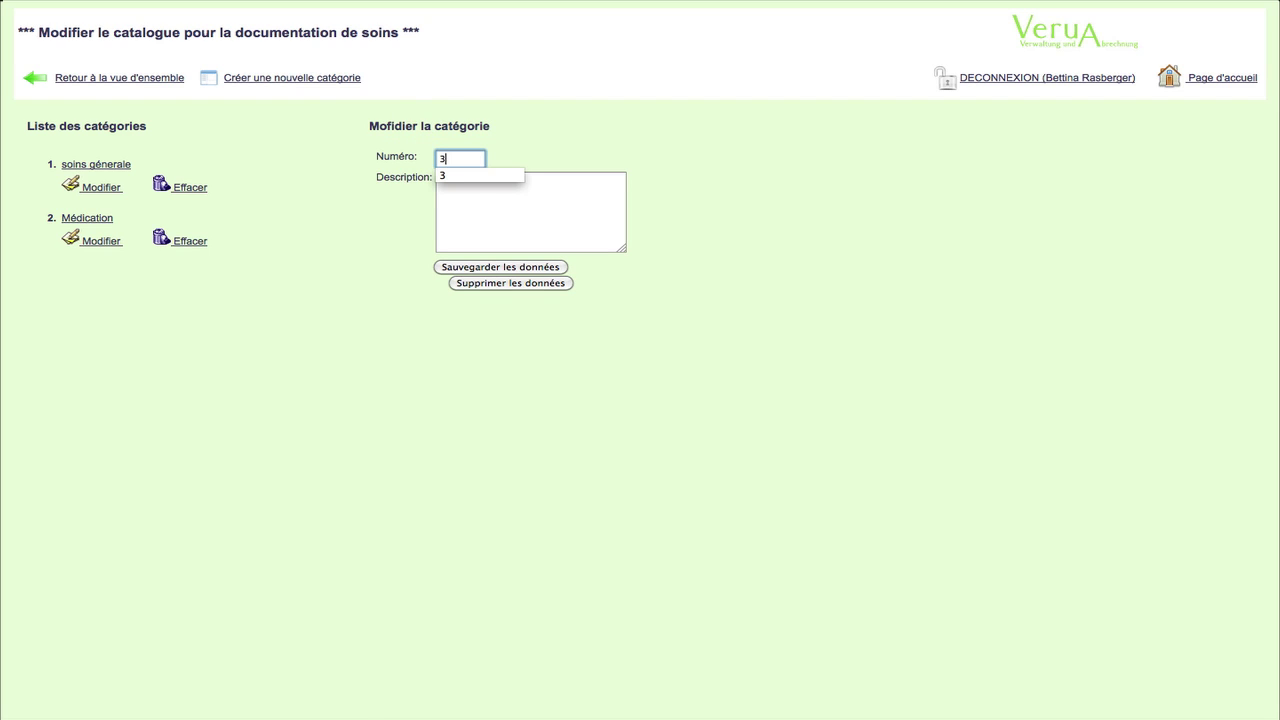
left_click(475, 194)
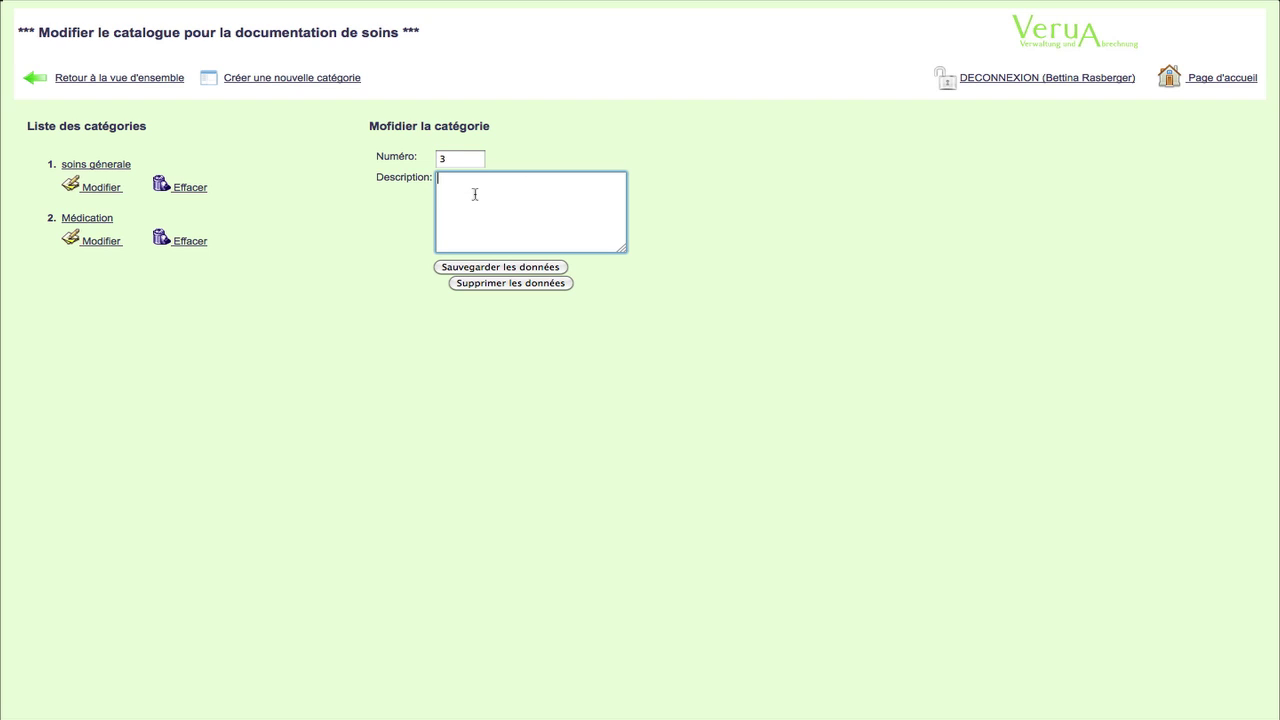
type("test")
left_click(530, 268)
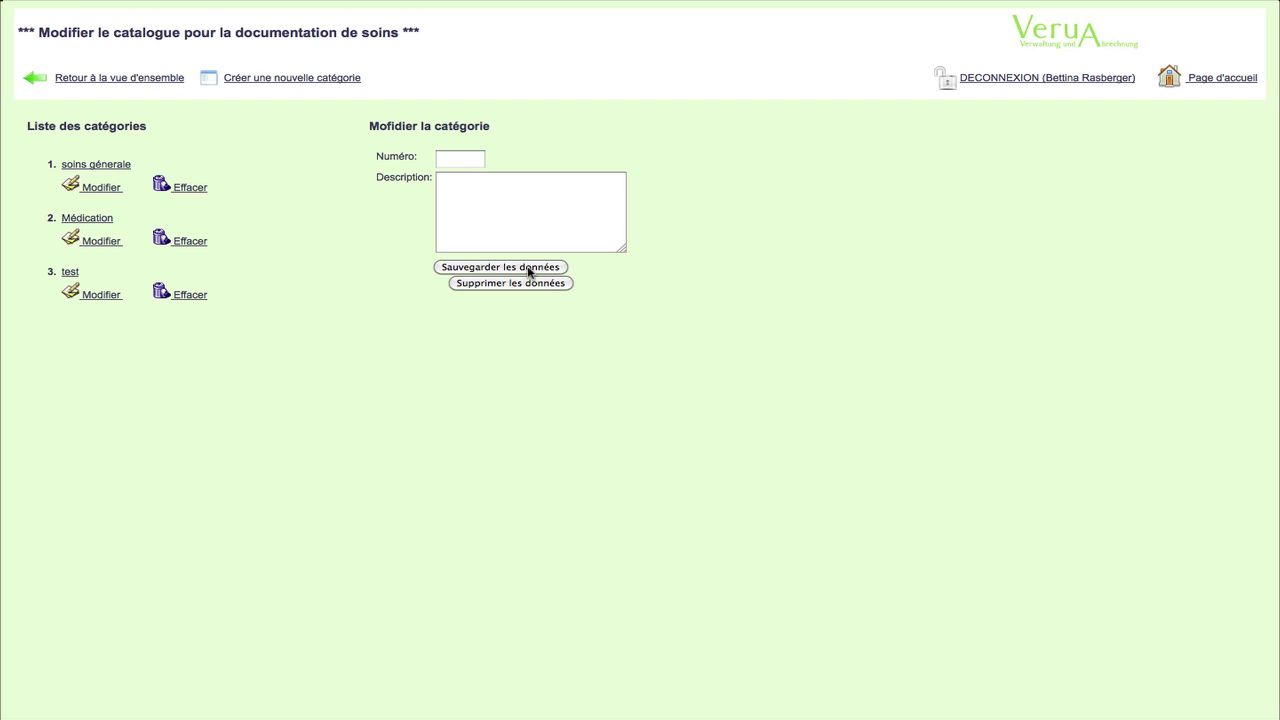
- Add entry 3.1 "enretient avec caisse maladie" with tariff a to the "test" category and save it
left_click(68, 273)
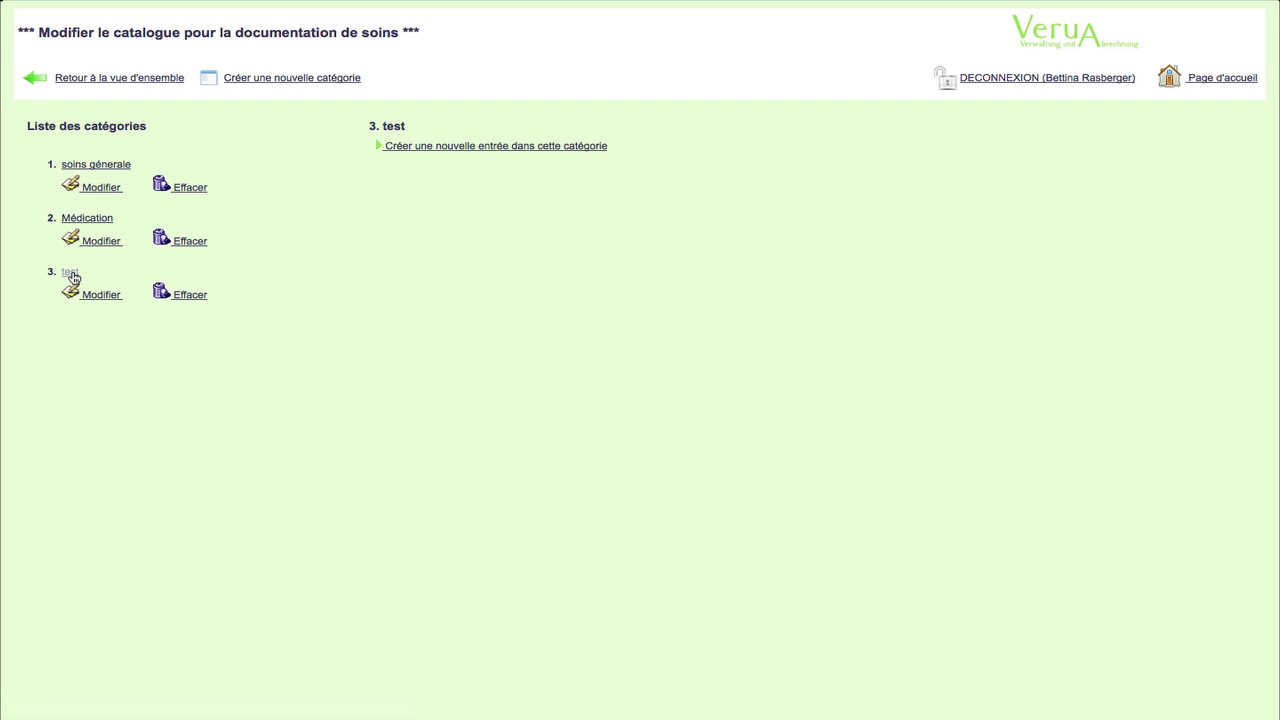
left_click(455, 148)
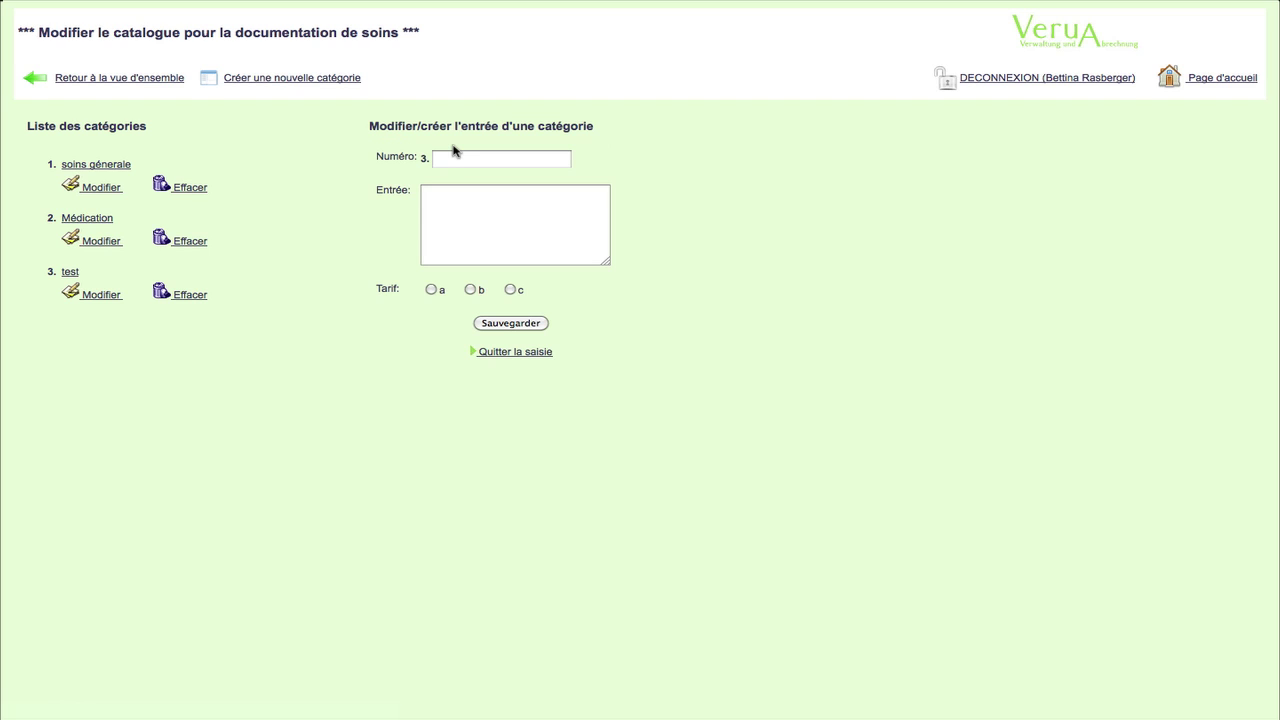
left_click(461, 162)
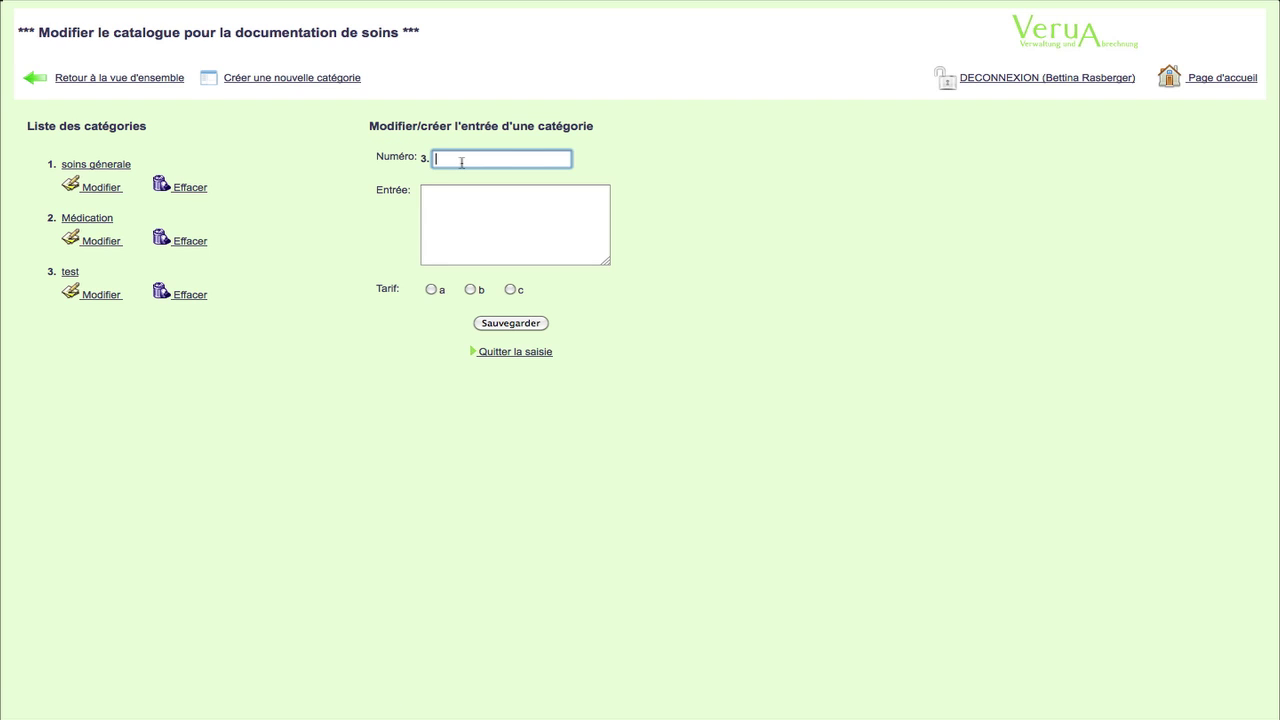
type("1")
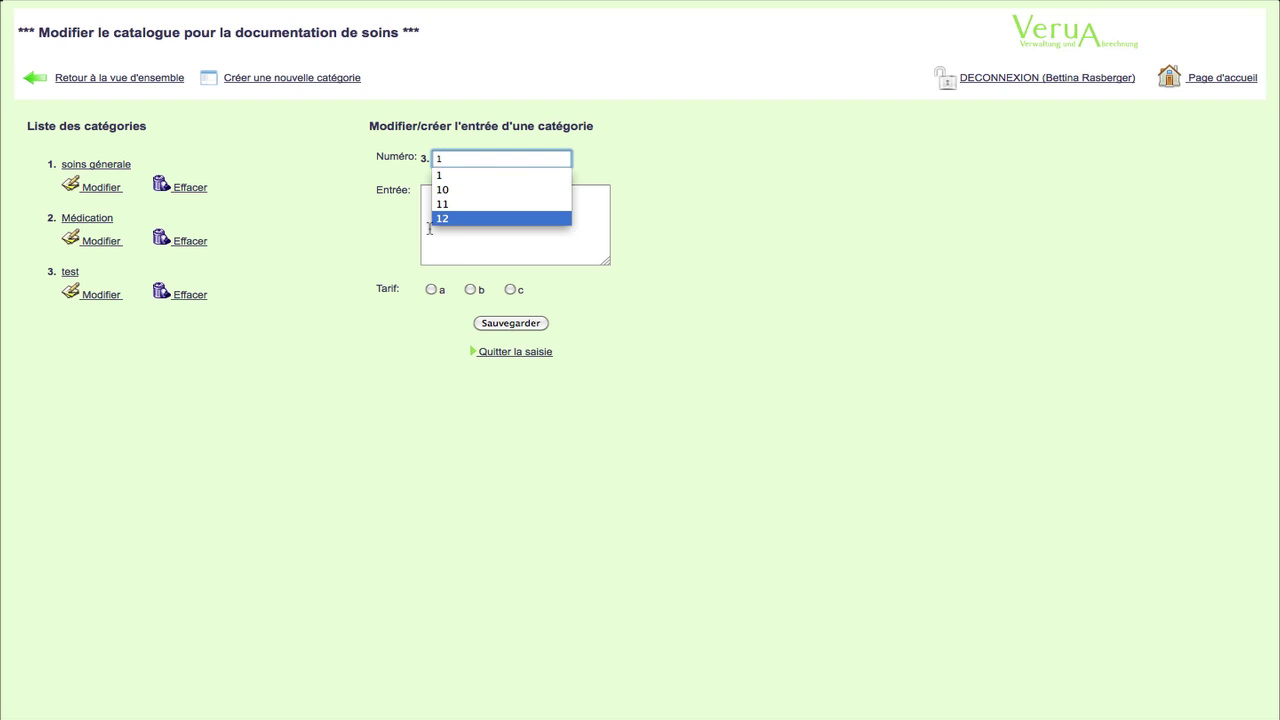
left_click(429, 229)
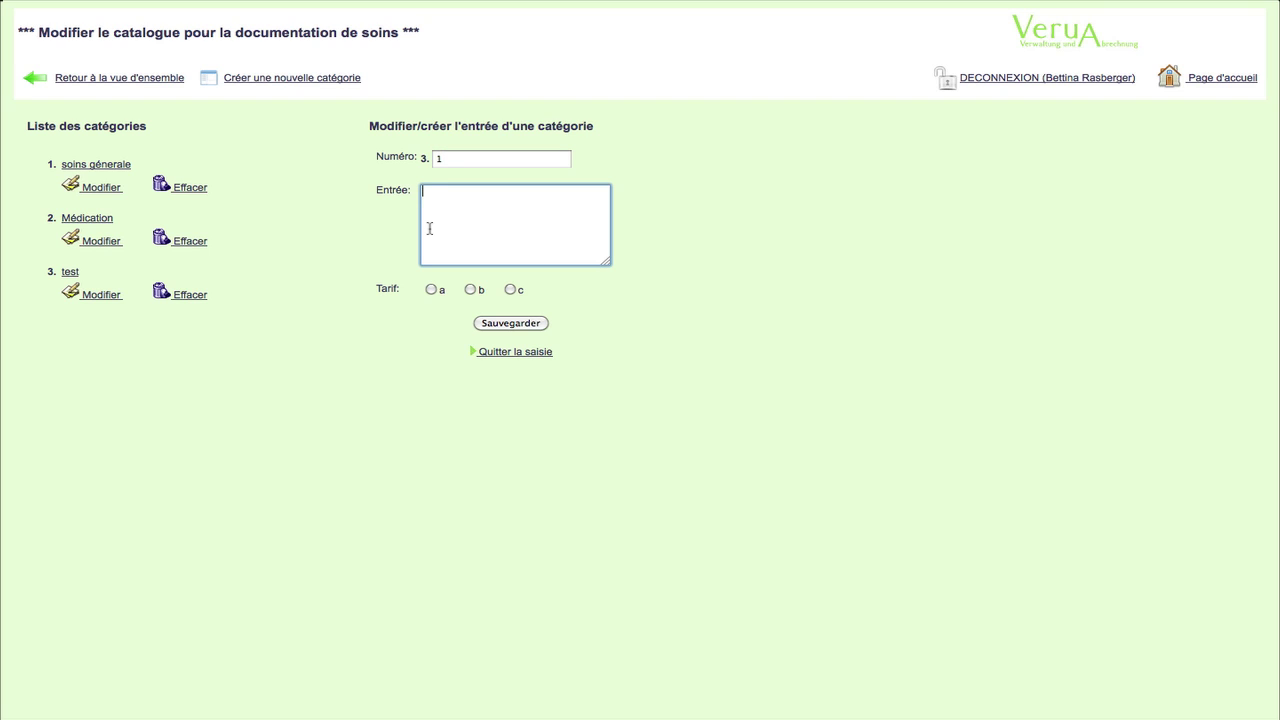
type("enretient avec caisse m")
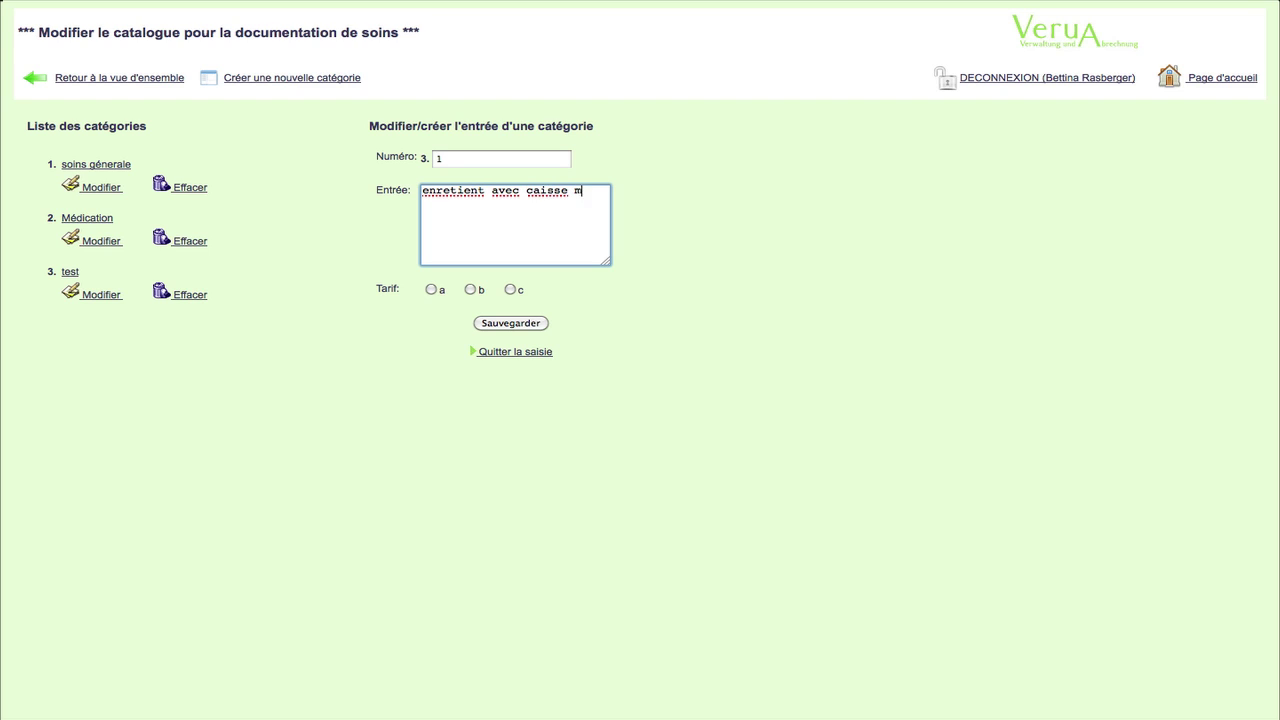
type("aladie")
left_click(431, 290)
left_click(500, 323)
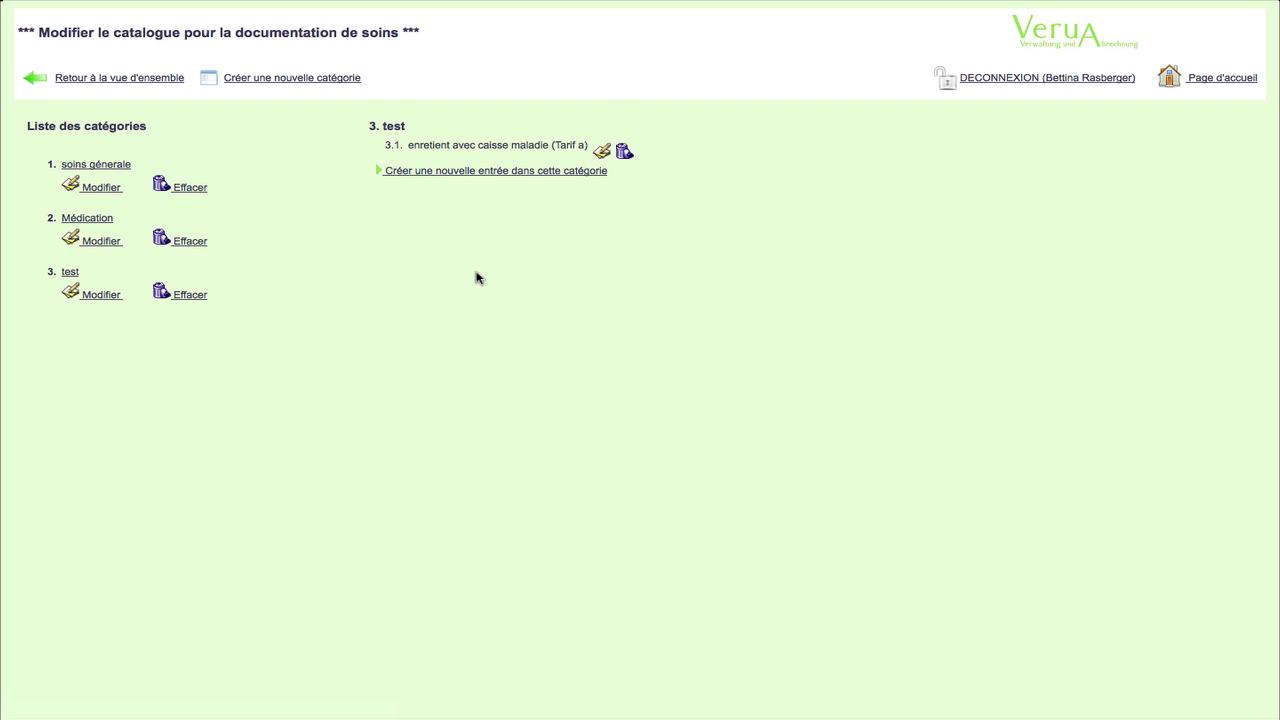
- Change the description of category 3 to "Comuniquation avec divere" and save it
left_click(103, 300)
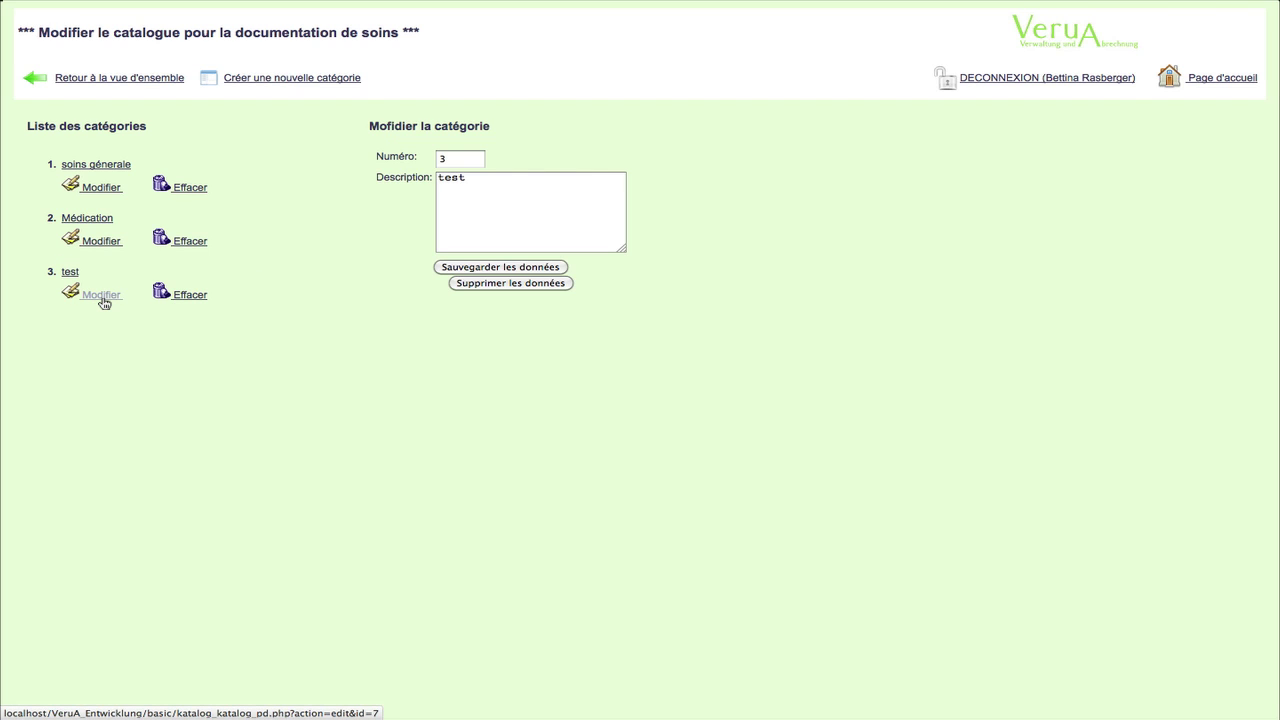
left_click(489, 184)
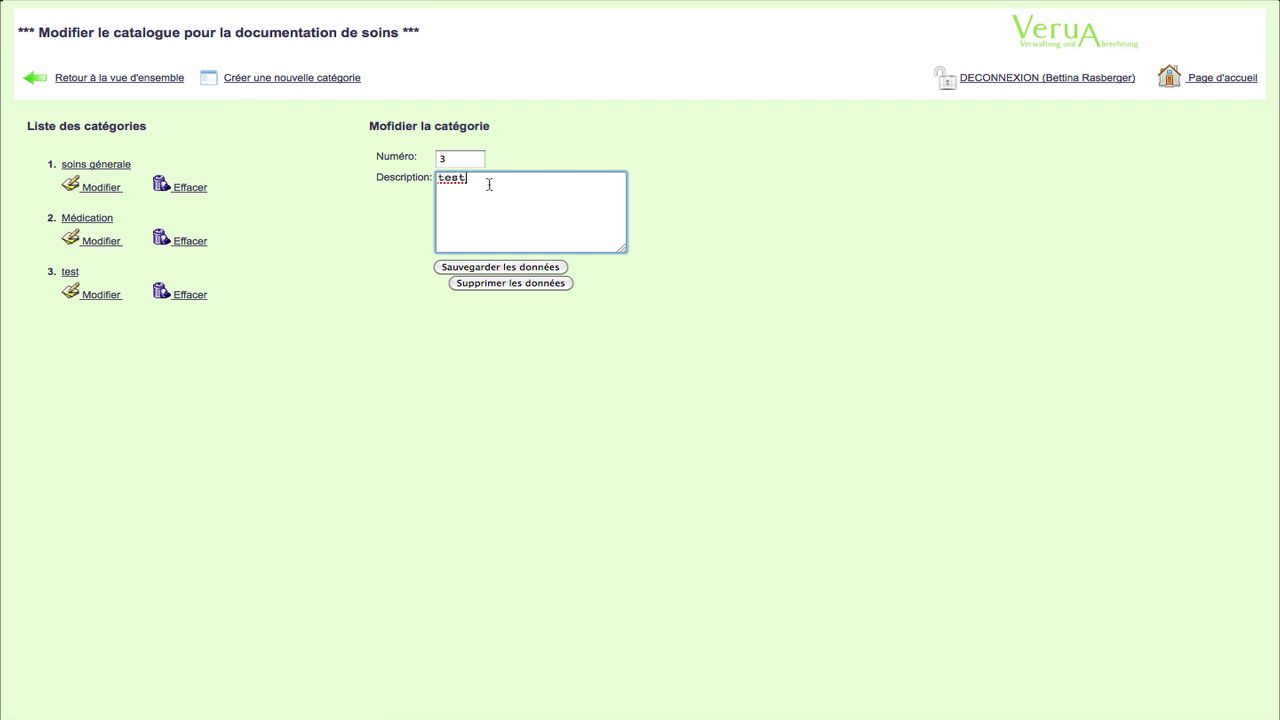
key("BackSpace")
key("BackSpace")
key("BackSpace")
key("BackSpace")
type("Comm")
key("BackSpace")
type("unique")
key("BackSpace")
type("ation avec divere")
left_click(500, 267)
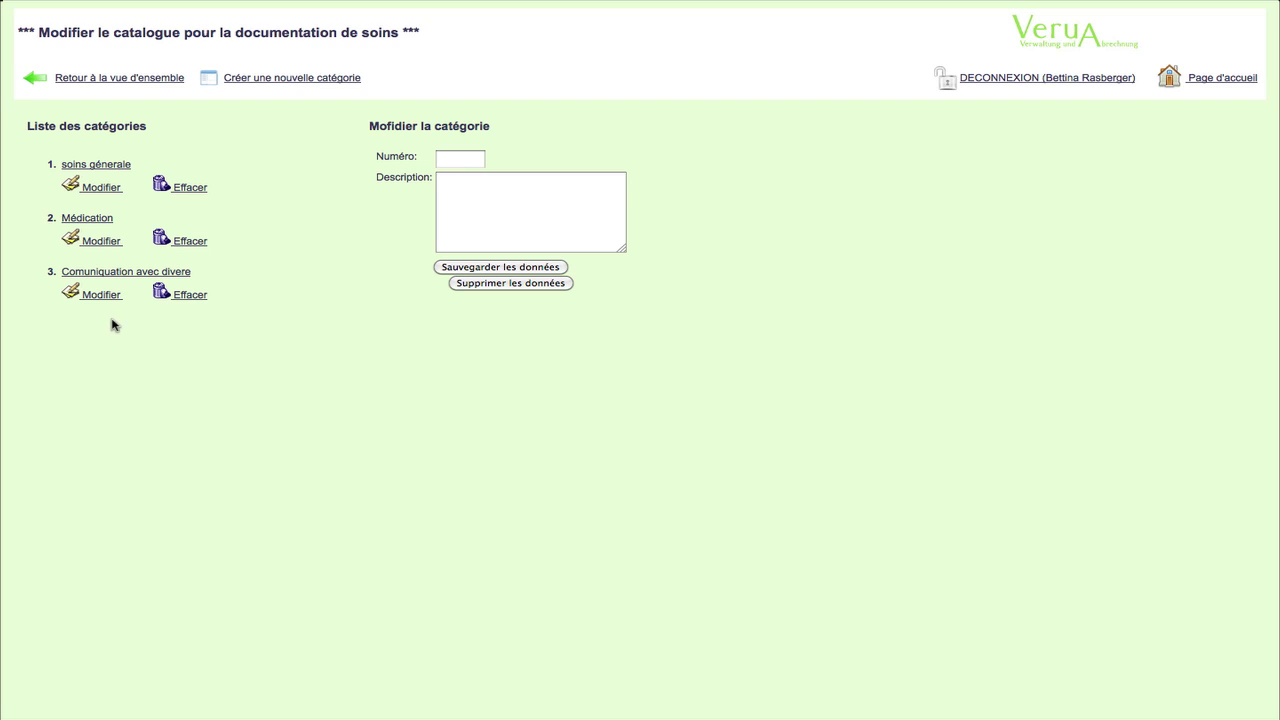
- Open the care documentation catalogue services of client number 7 in the list for editing
left_click(1211, 83)
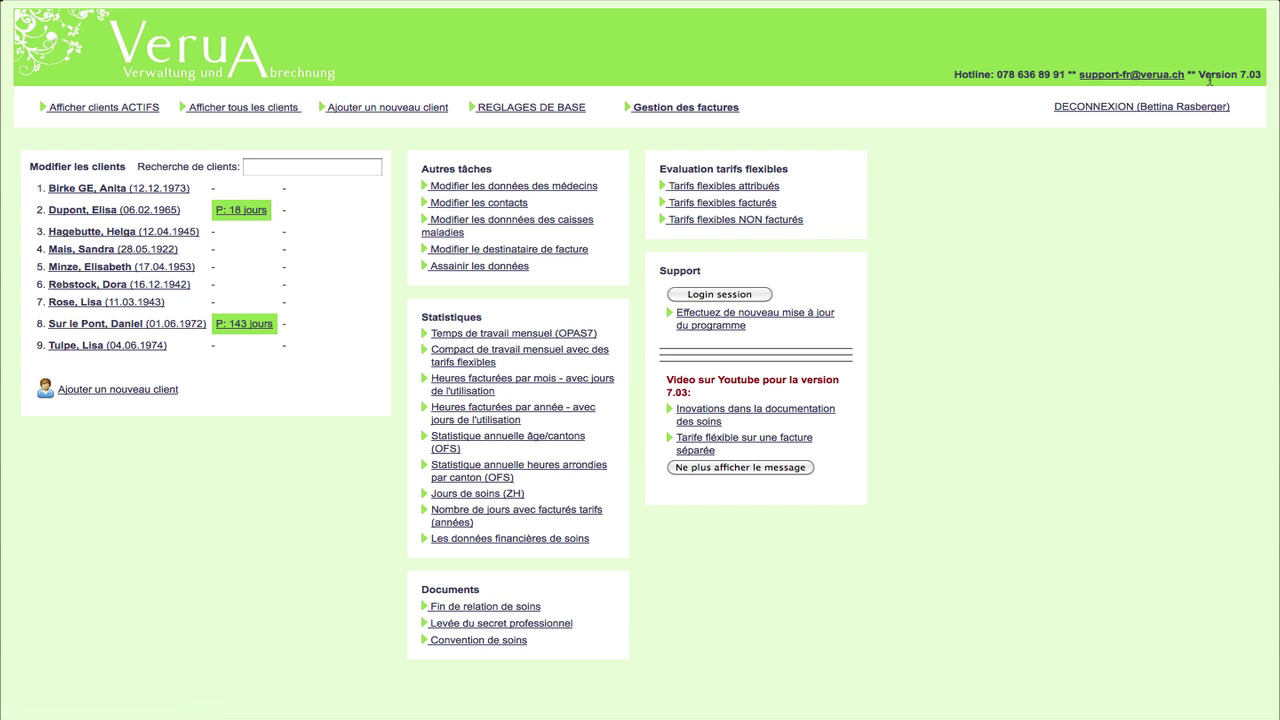
left_click(91, 304)
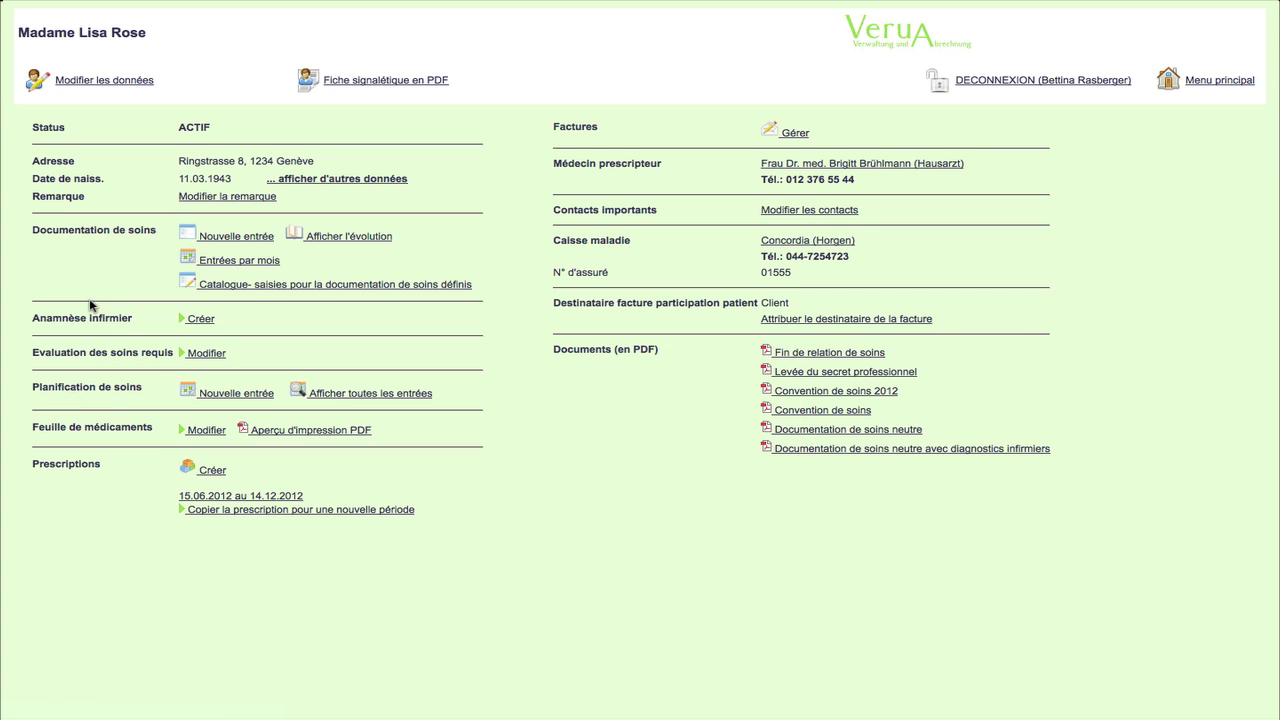
left_click(255, 289)
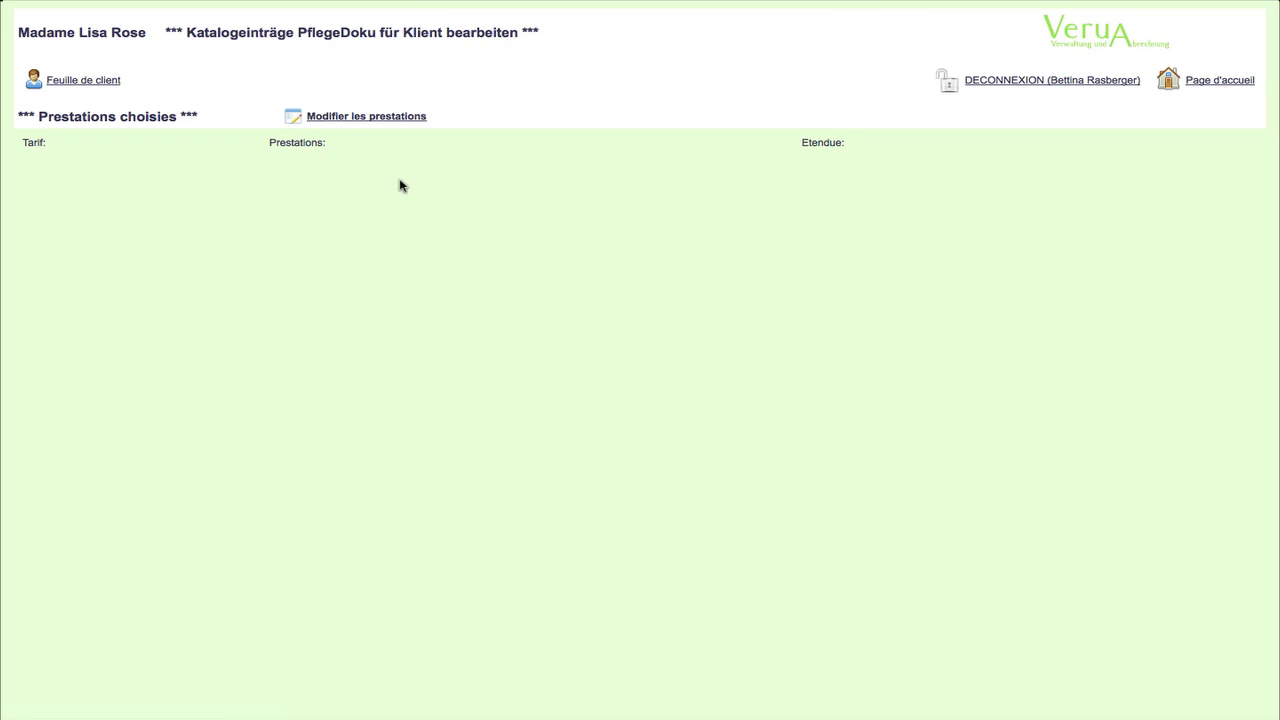
left_click(367, 117)
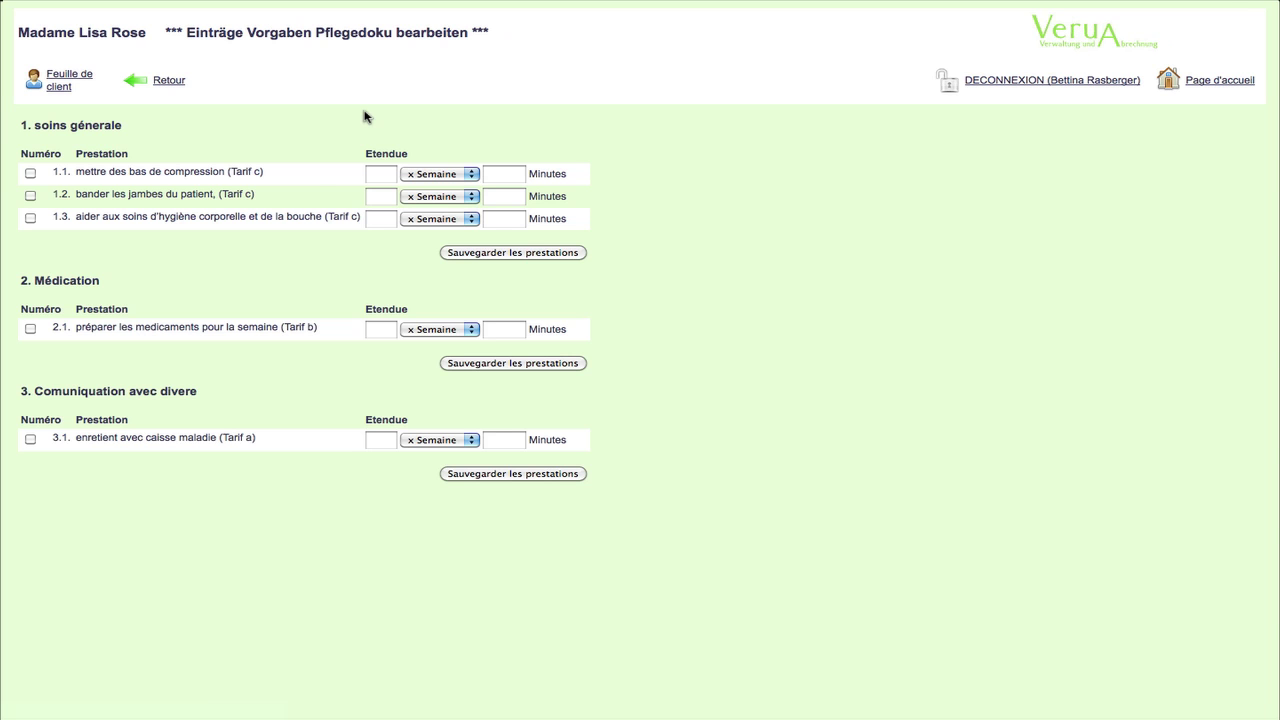
- Select service 1.1 "mettre des bas de compression" and set its extent to 1 x Jour, 10 minutes
left_click(32, 174)
left_click(381, 174)
type("1")
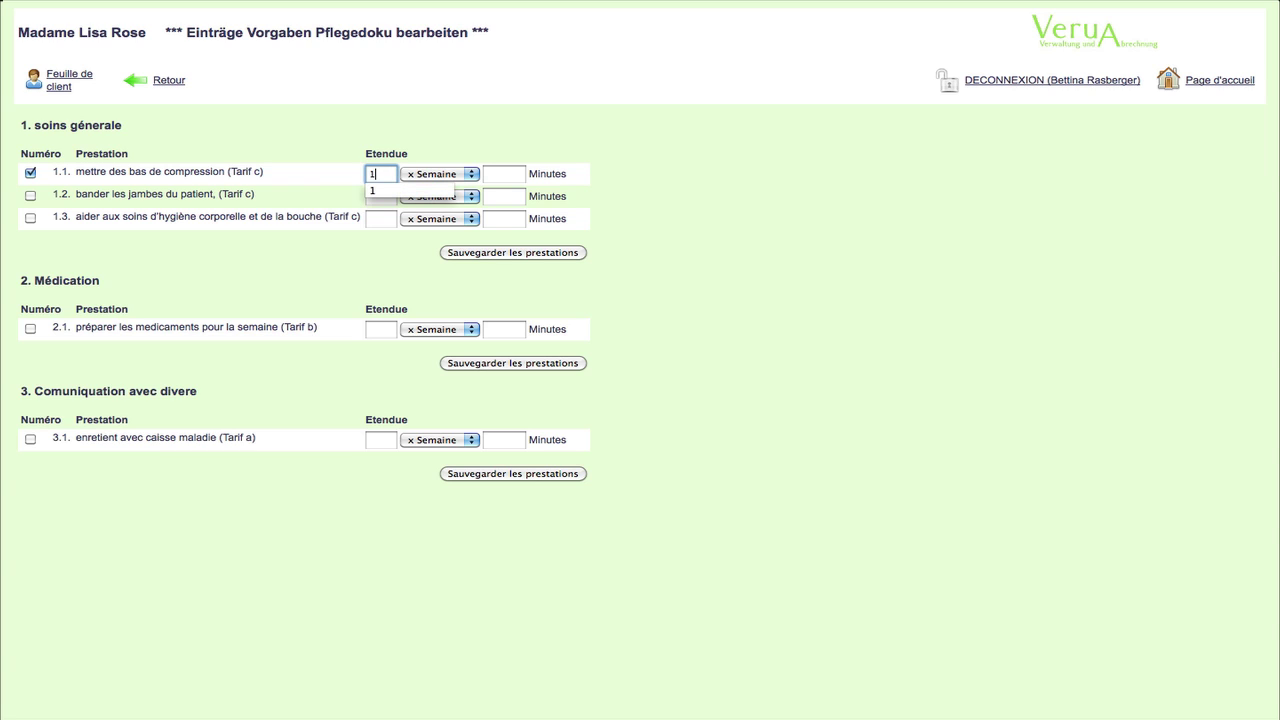
left_click(474, 176)
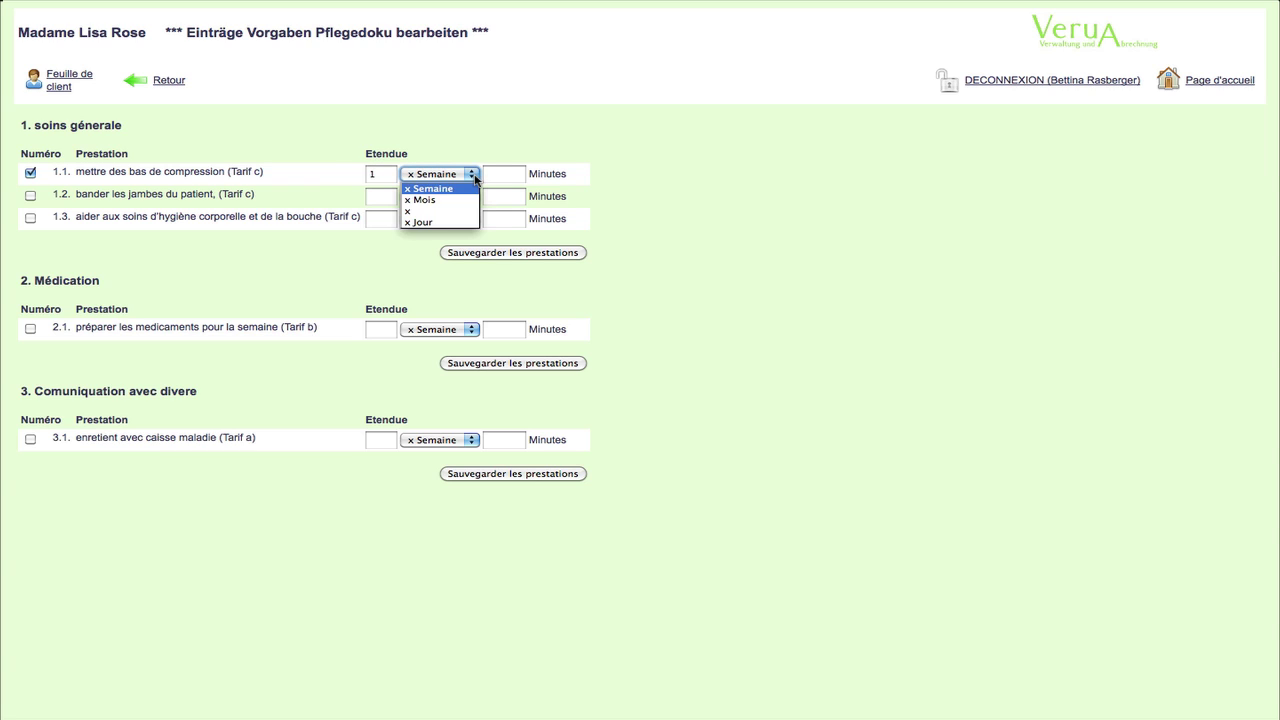
left_click(449, 223)
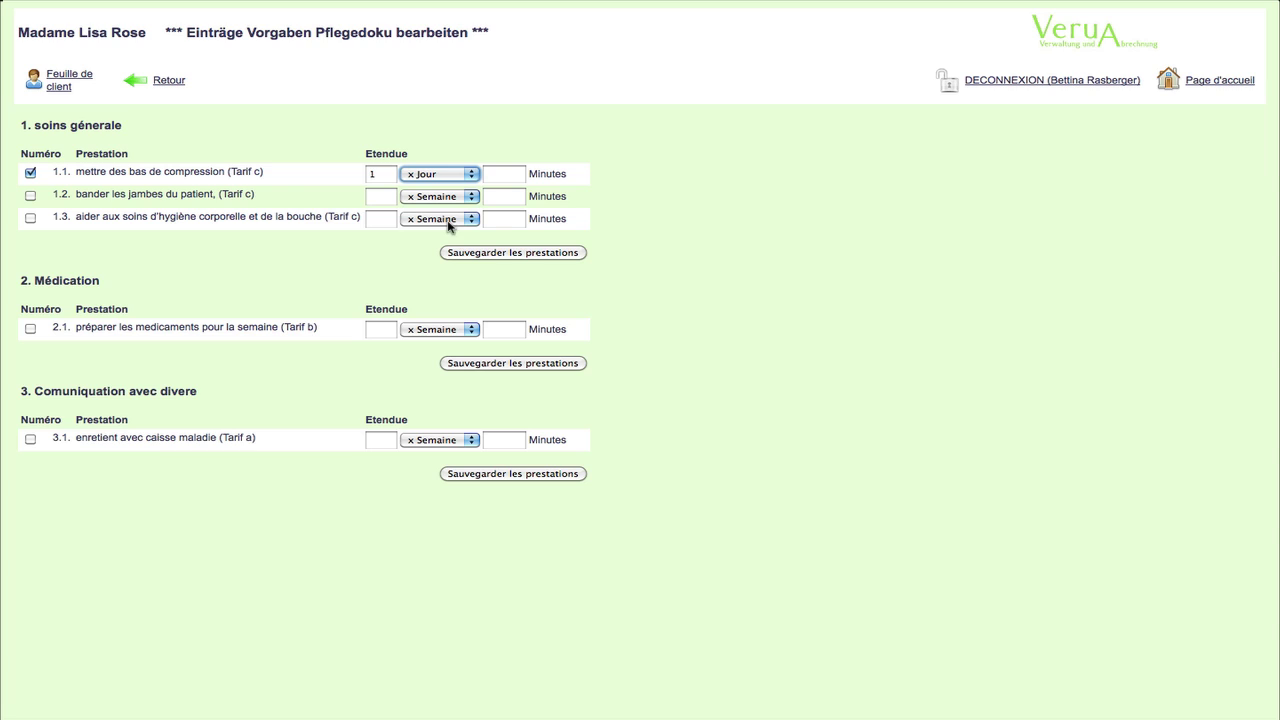
left_click(503, 176)
type("1")
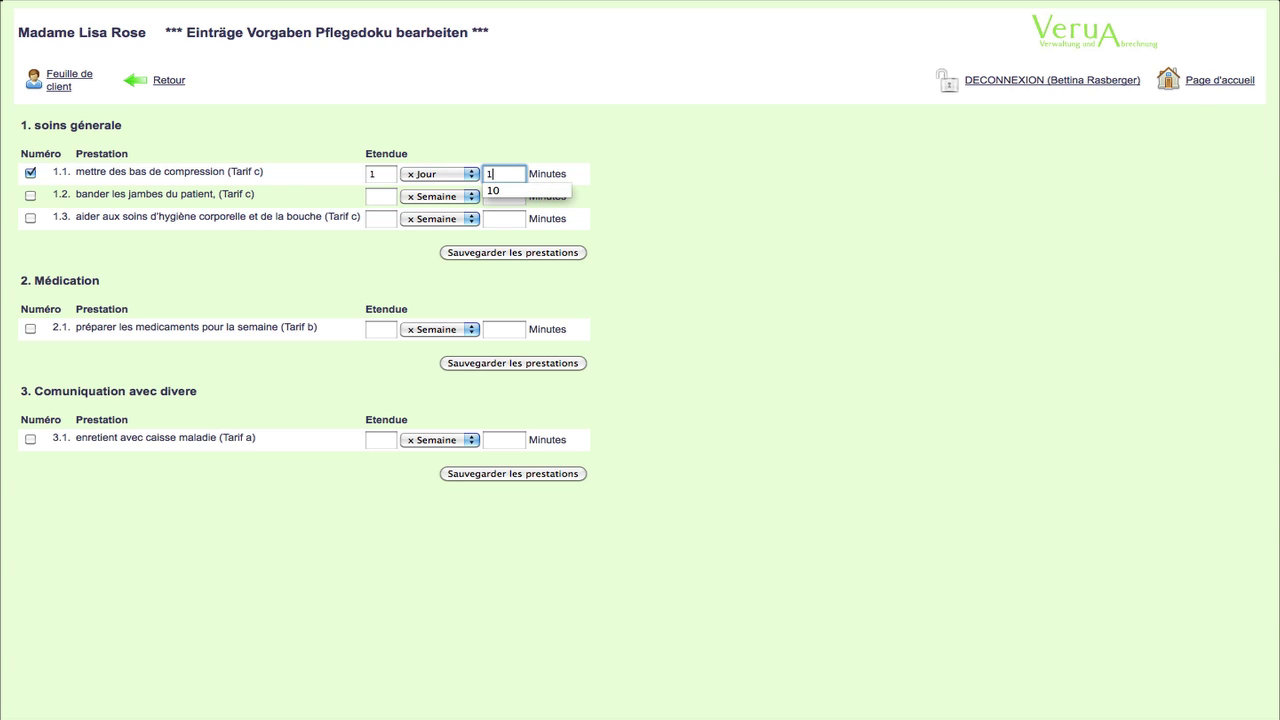
type("0")
- Select service 1.3 "aider aux soins d'hygiène corporelle et de la bouche" and set it to 2 x Semaine, 30 minutes
left_click(30, 219)
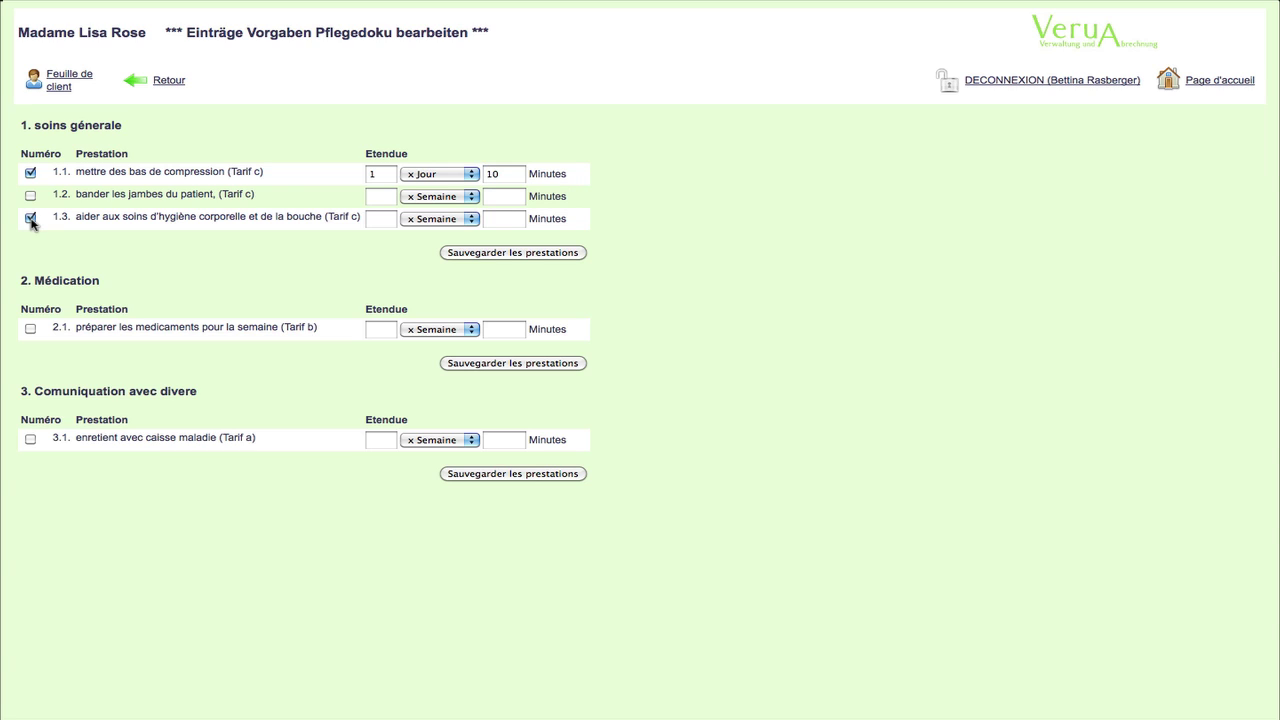
left_click(380, 220)
type("2")
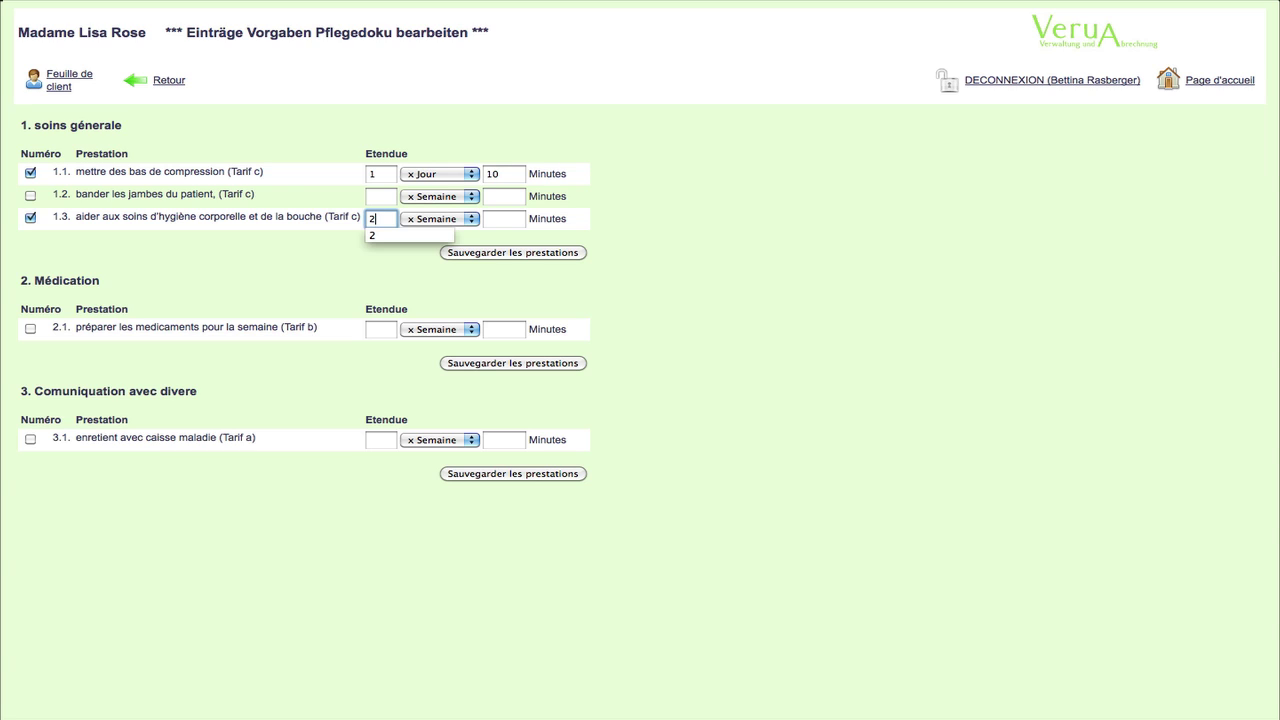
left_click(518, 221)
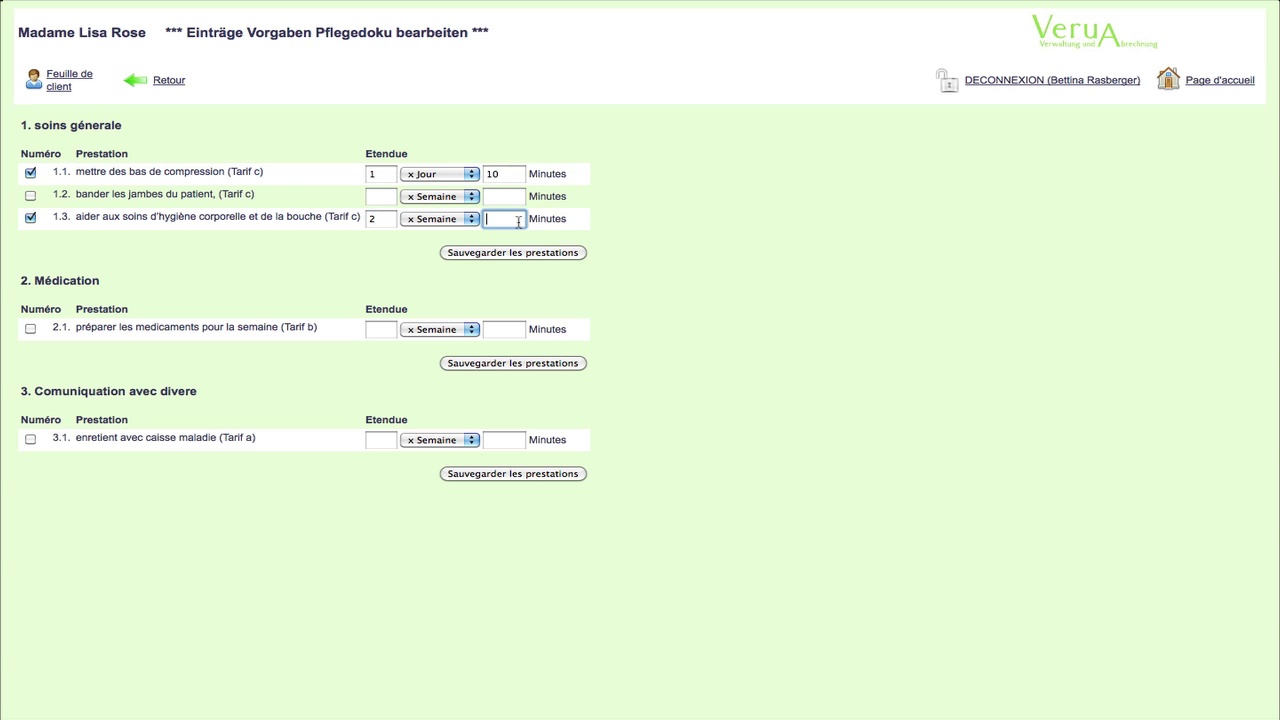
type("30")
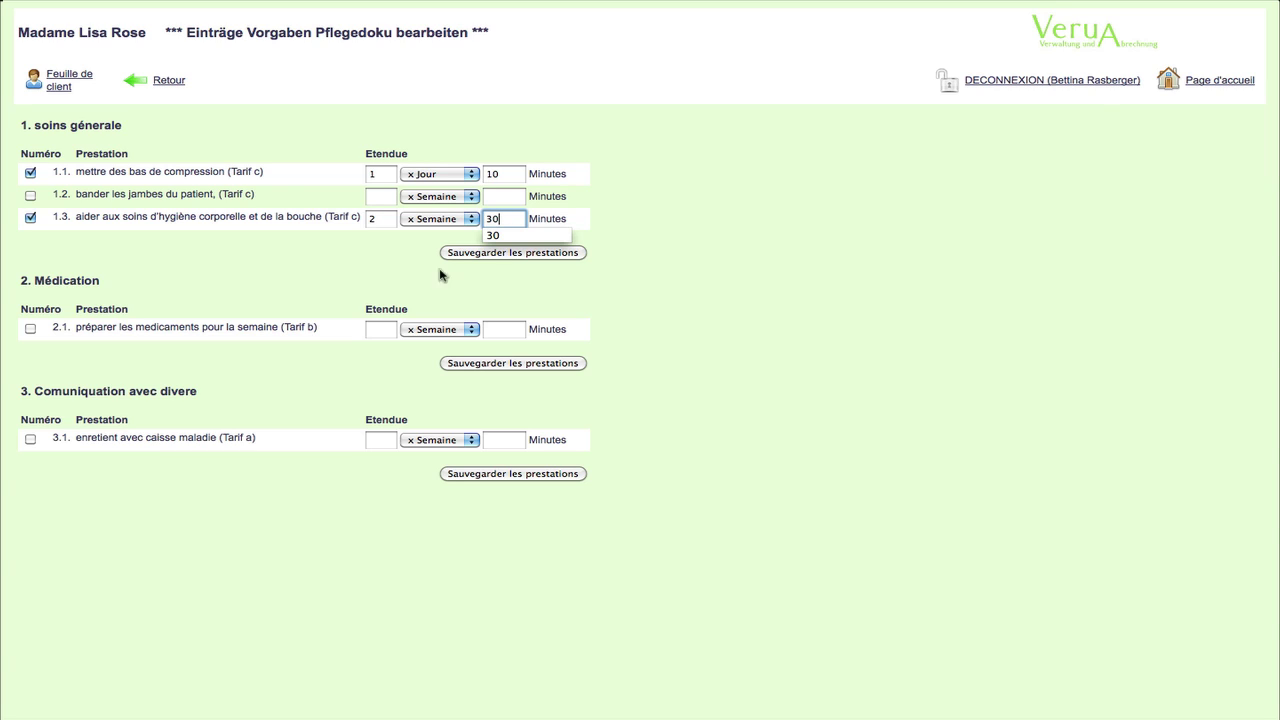
- Select service 2.1 "préparer les medicaments pour la semaine", set it to 1 x Semaine, 10 minutes, and save the services
left_click(31, 329)
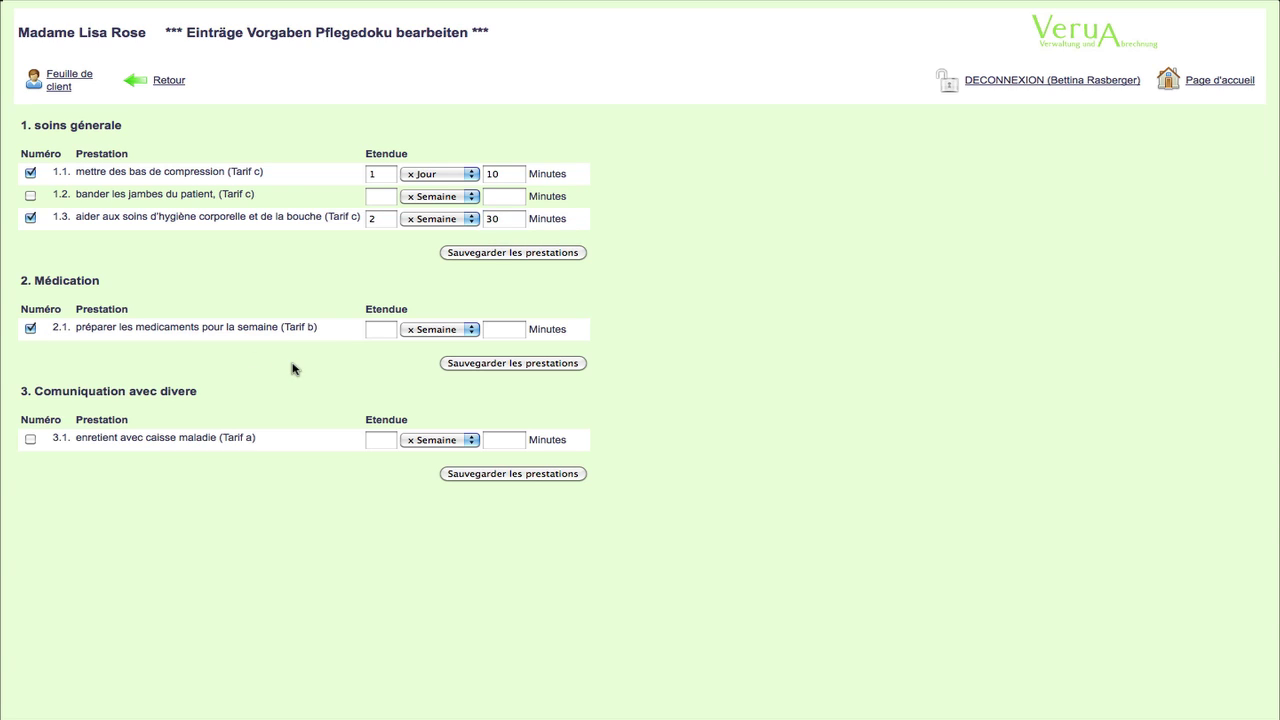
left_click(381, 333)
type("1")
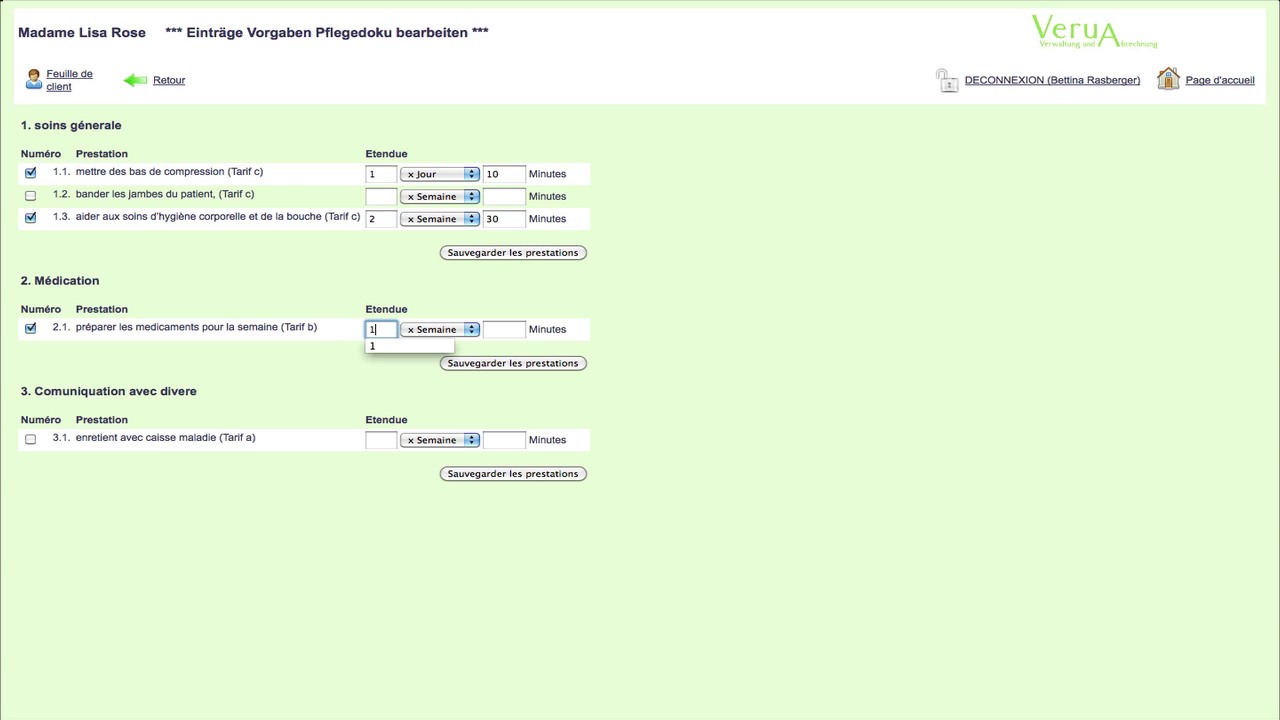
left_click(511, 334)
type("1")
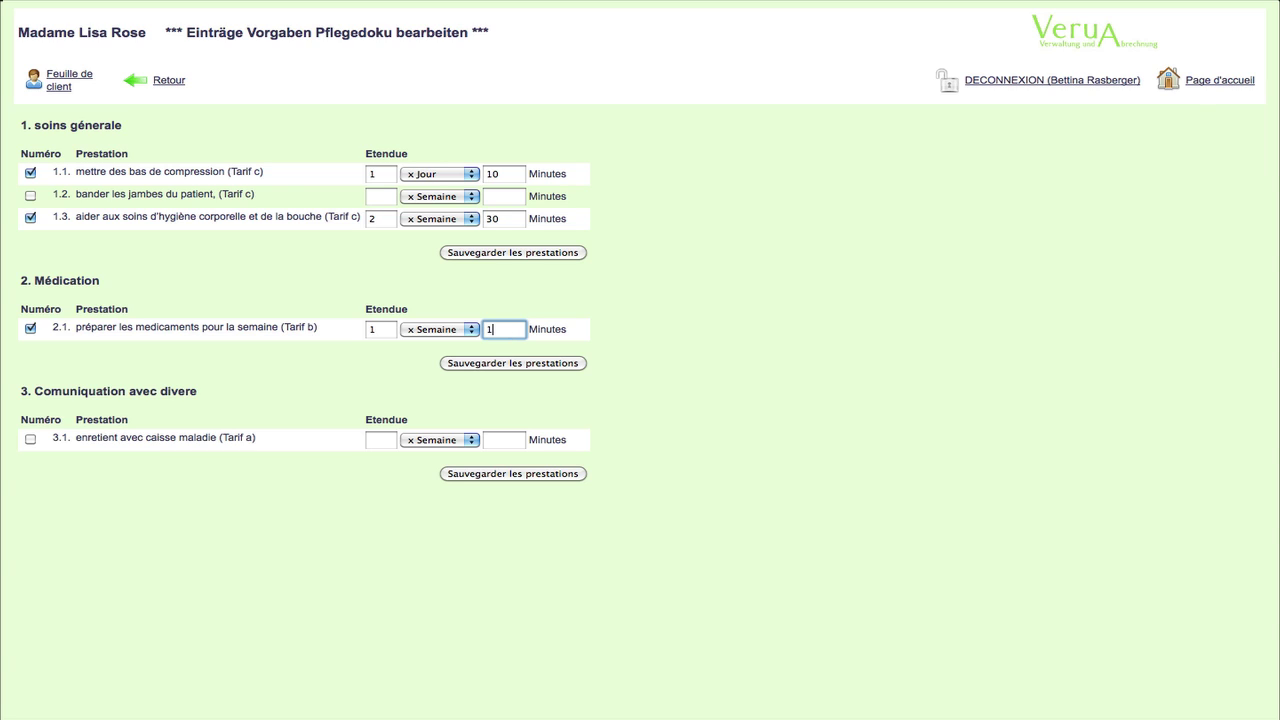
type("0")
left_click(537, 365)
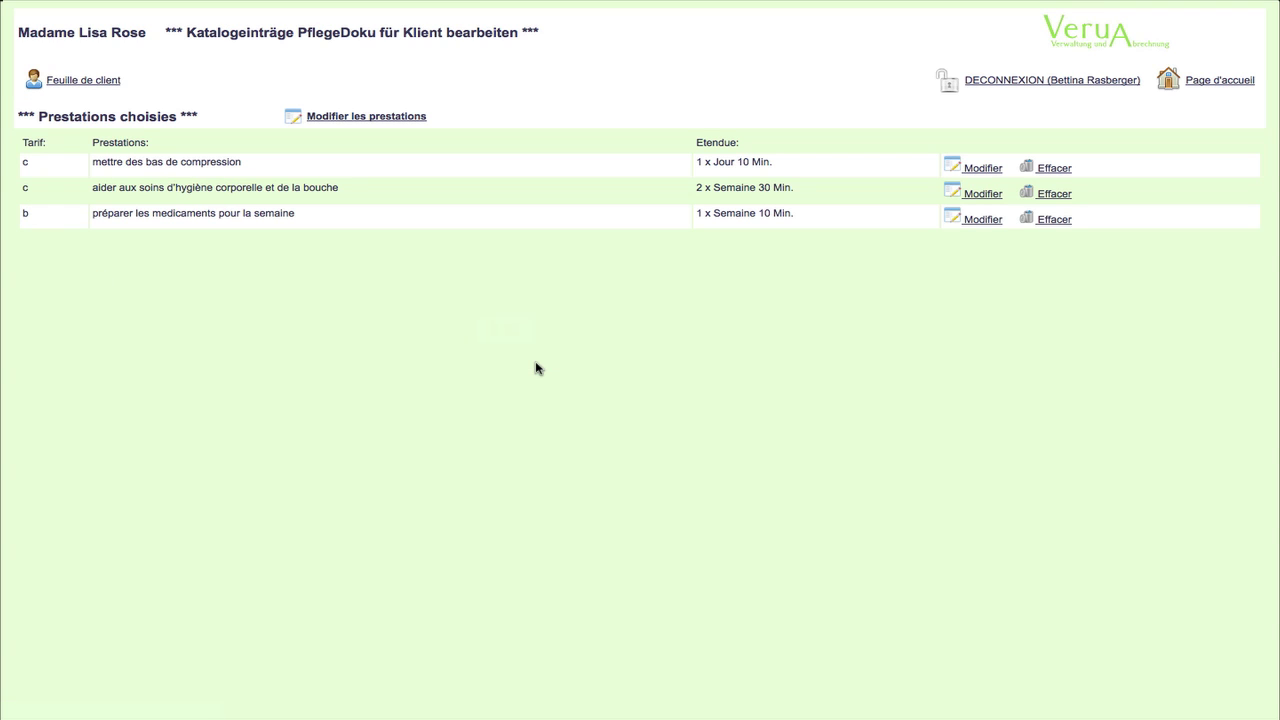
- Start a new care documentation entry from the client's sheet and set the arrival hour to 10
left_click(109, 84)
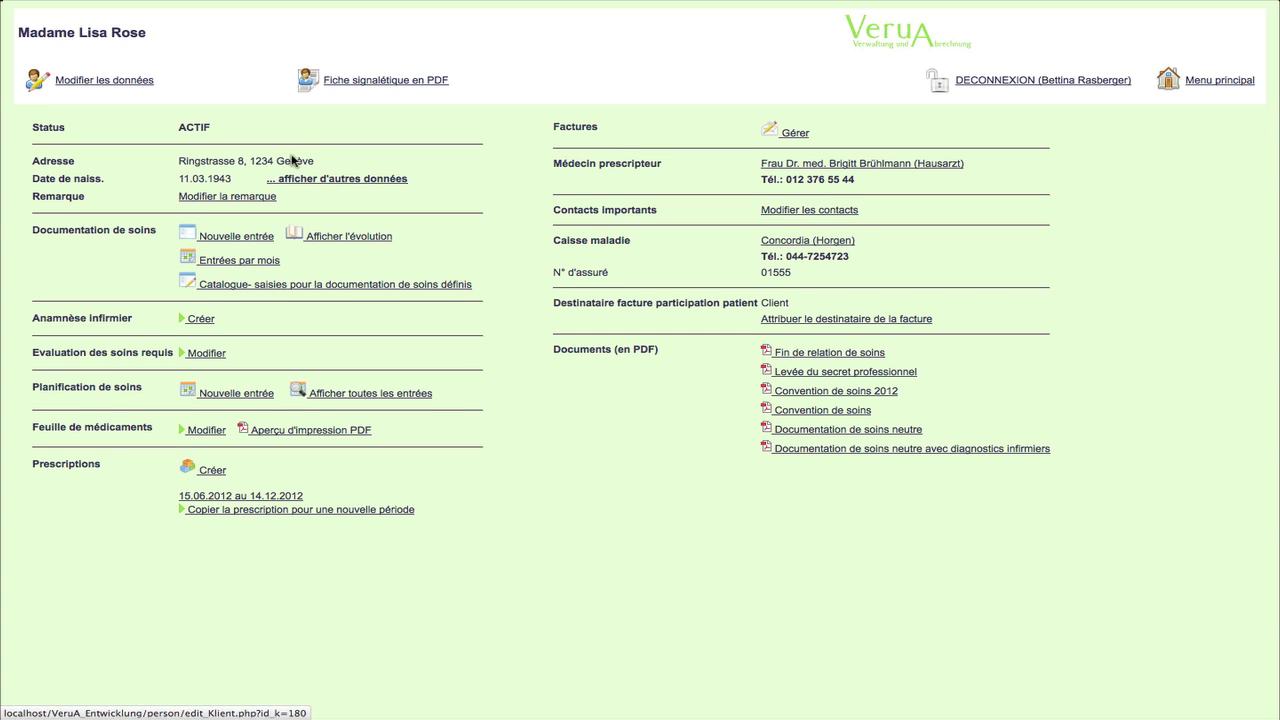
left_click(254, 238)
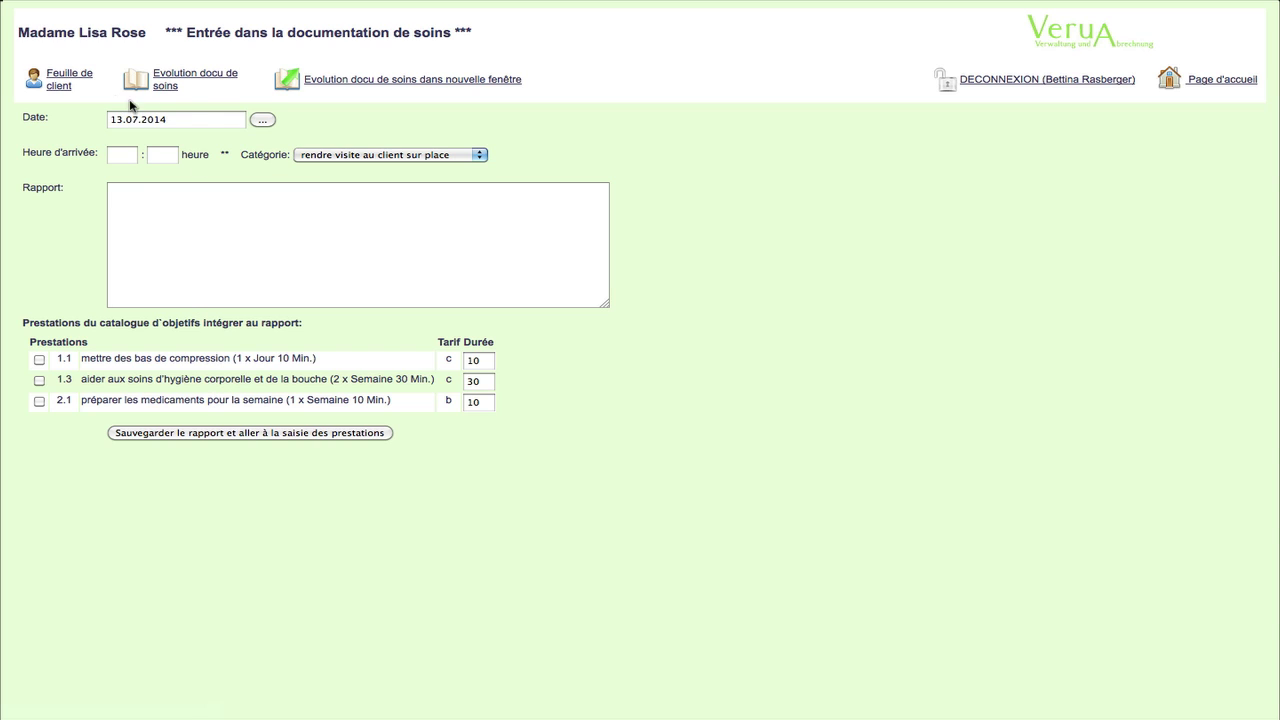
left_click(126, 155)
type("1")
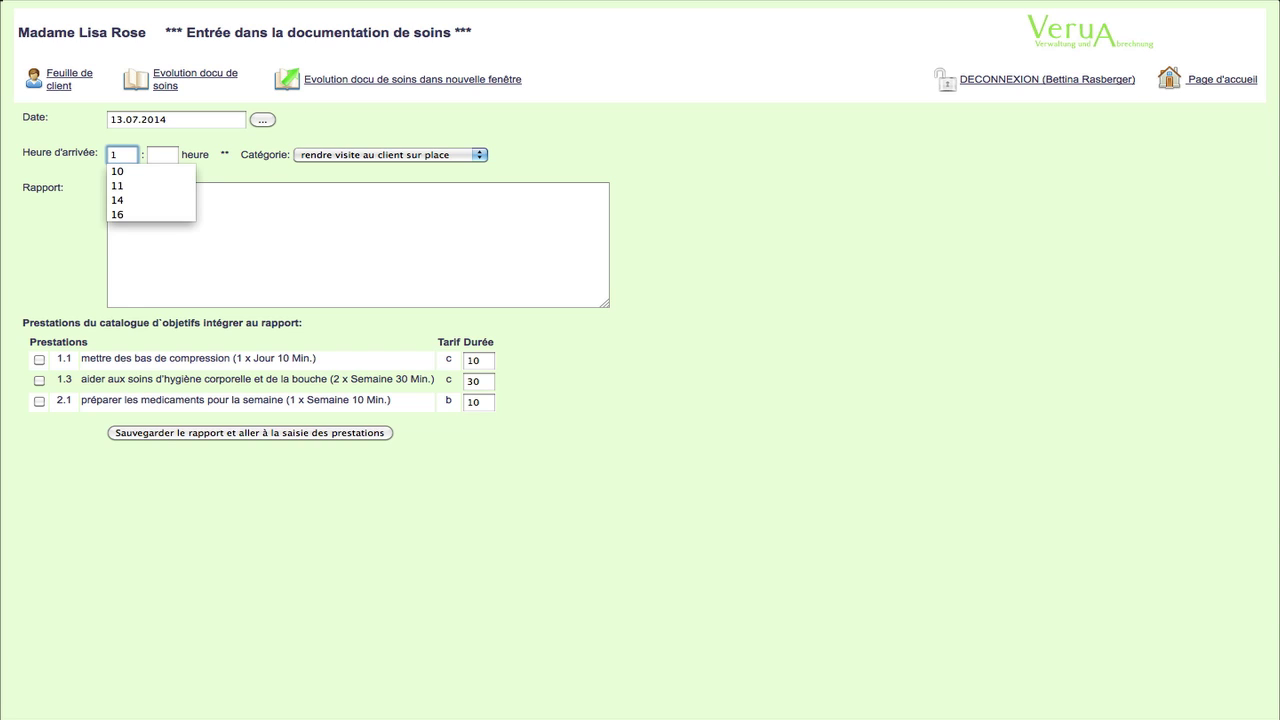
type("0")
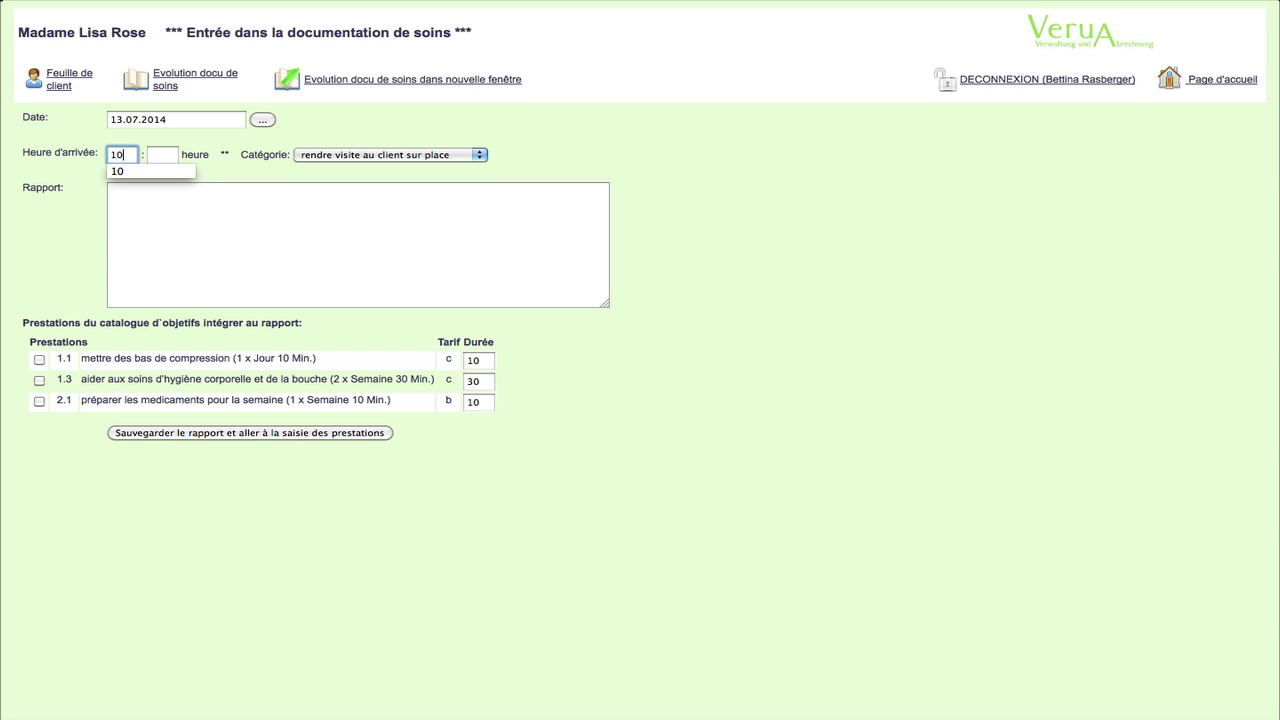
left_click(315, 195)
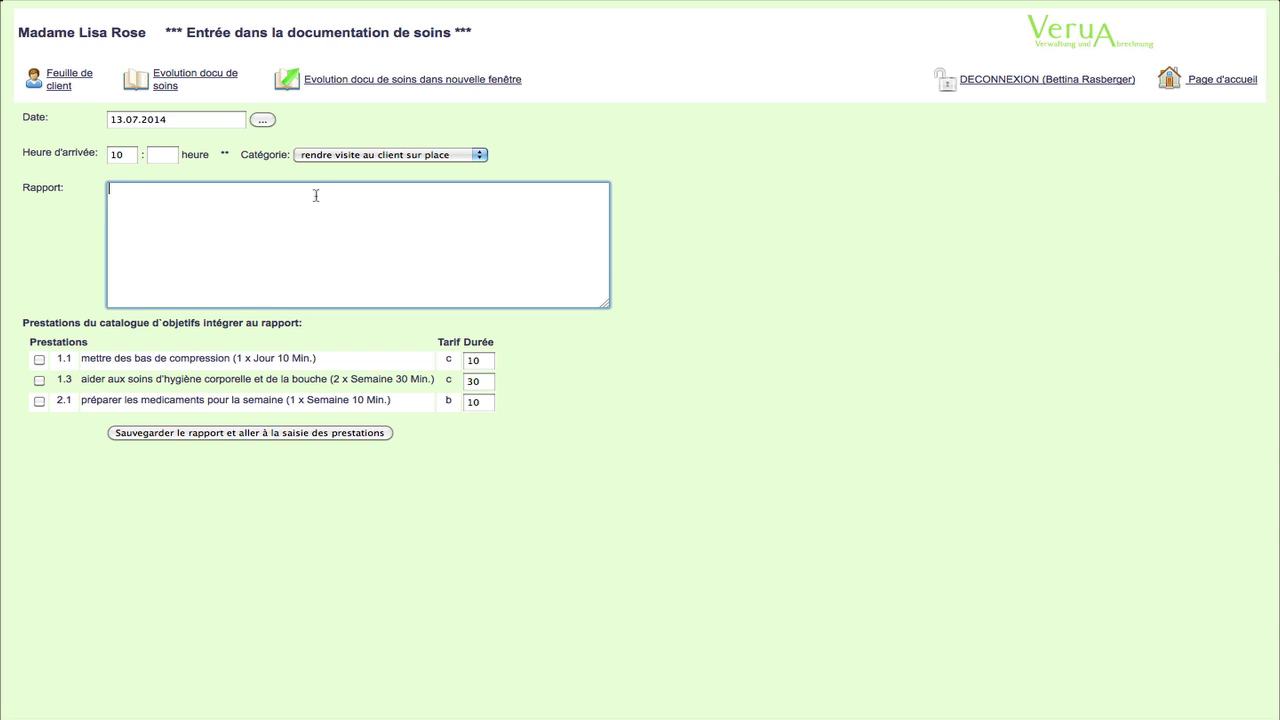
- Include services 1.1 and 1.3 in the report, set the duration of 1.3 to 20 minutes, and save the report
left_click(39, 360)
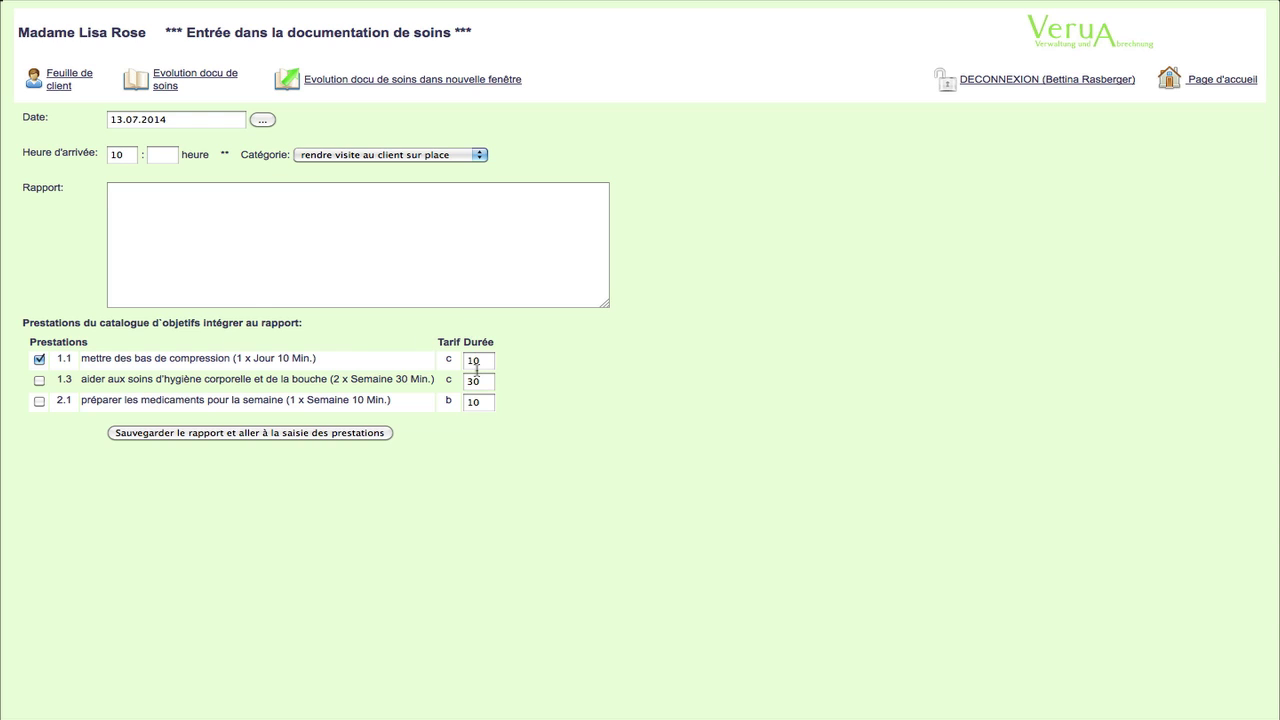
left_click(39, 381)
left_click(486, 382)
key("BackSpace")
key("BackSpace")
type("20")
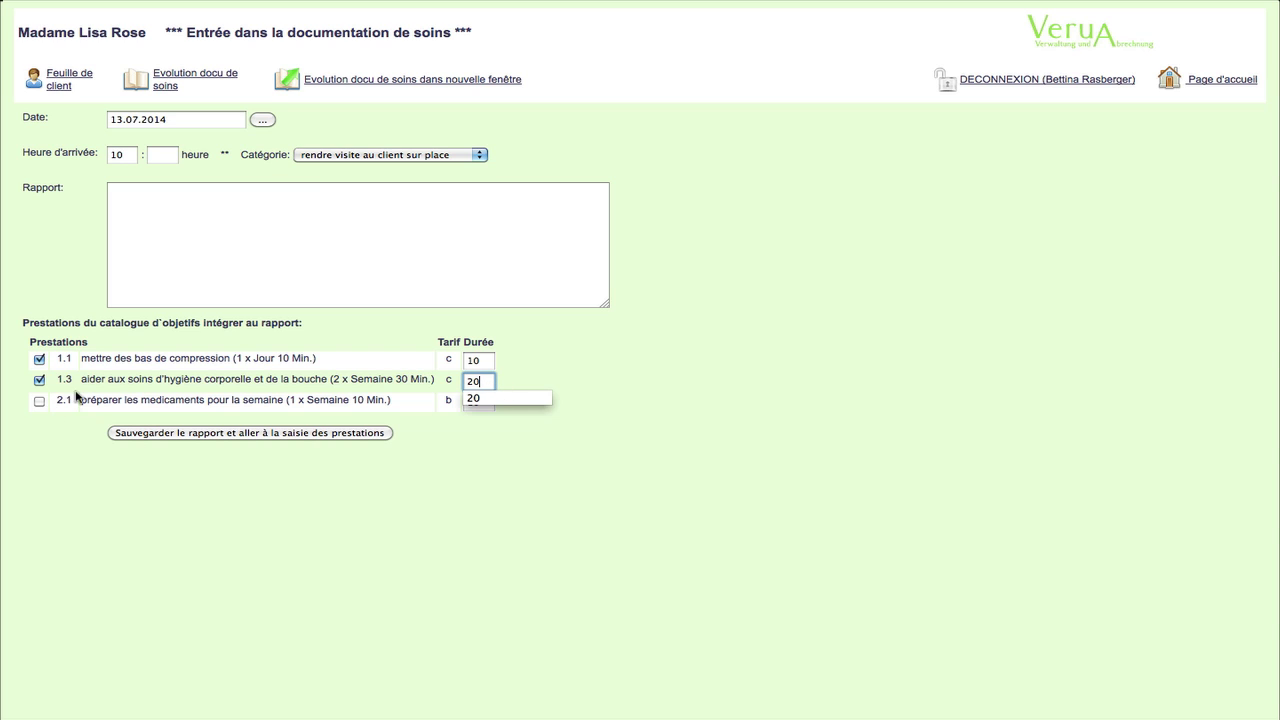
left_click(224, 434)
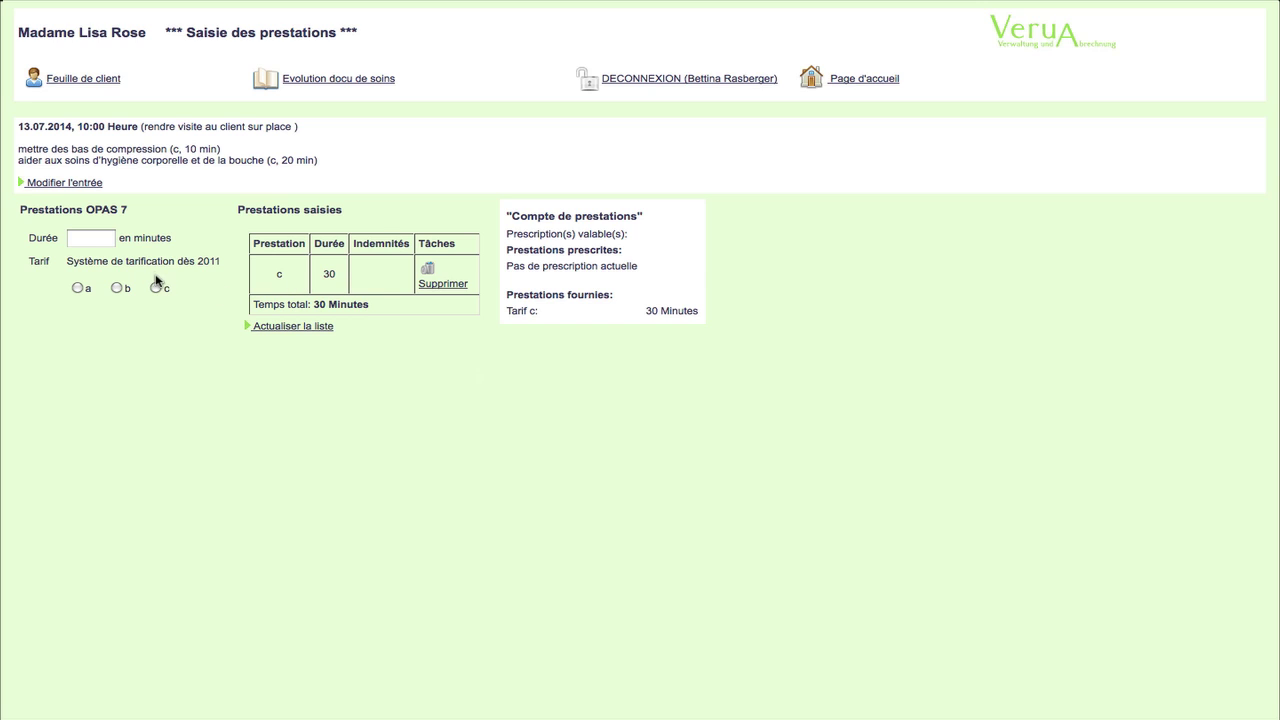
- Edit the saved entry, add the report text "messurer la préssion", and save it
left_click(62, 186)
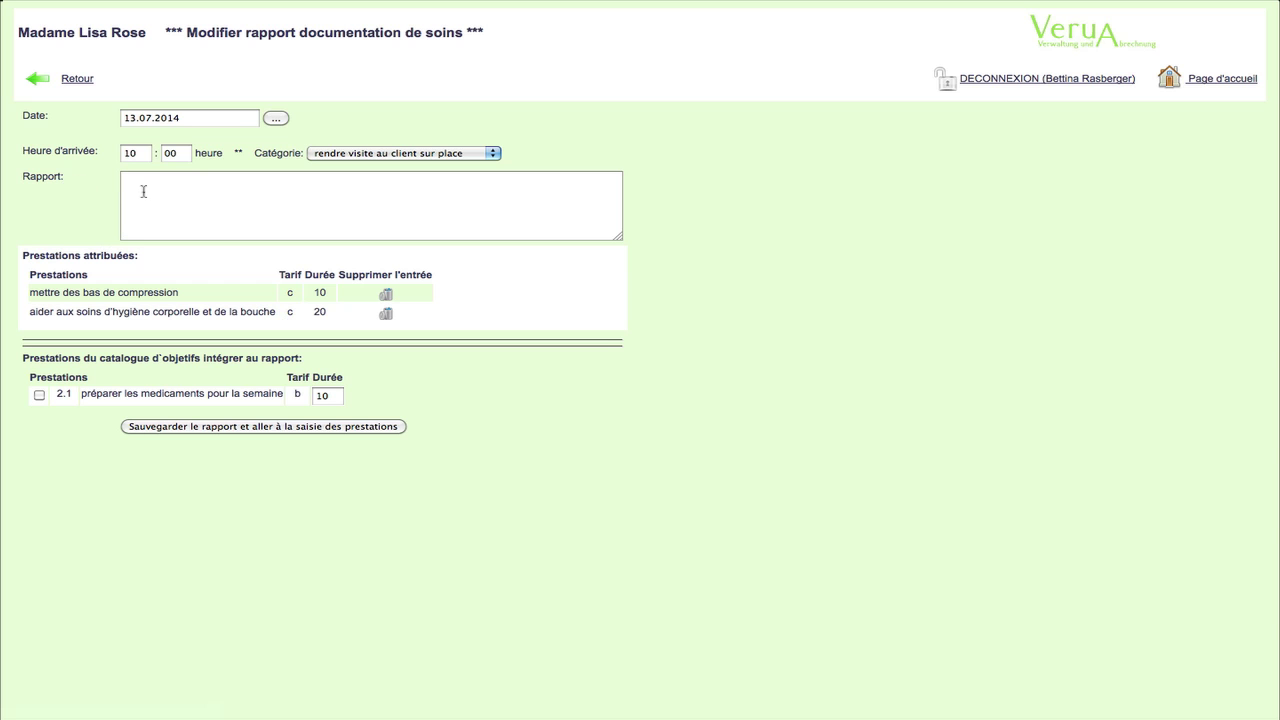
left_click(146, 190)
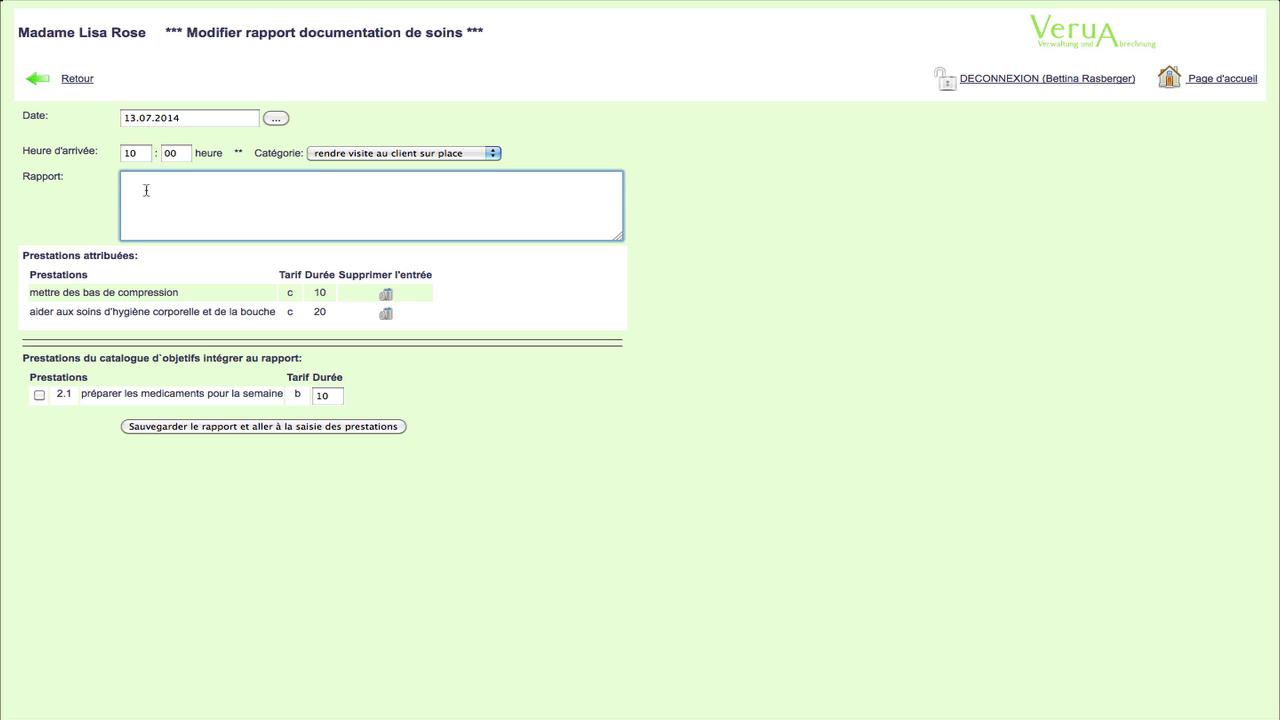
type("messurer la préssion")
left_click(240, 427)
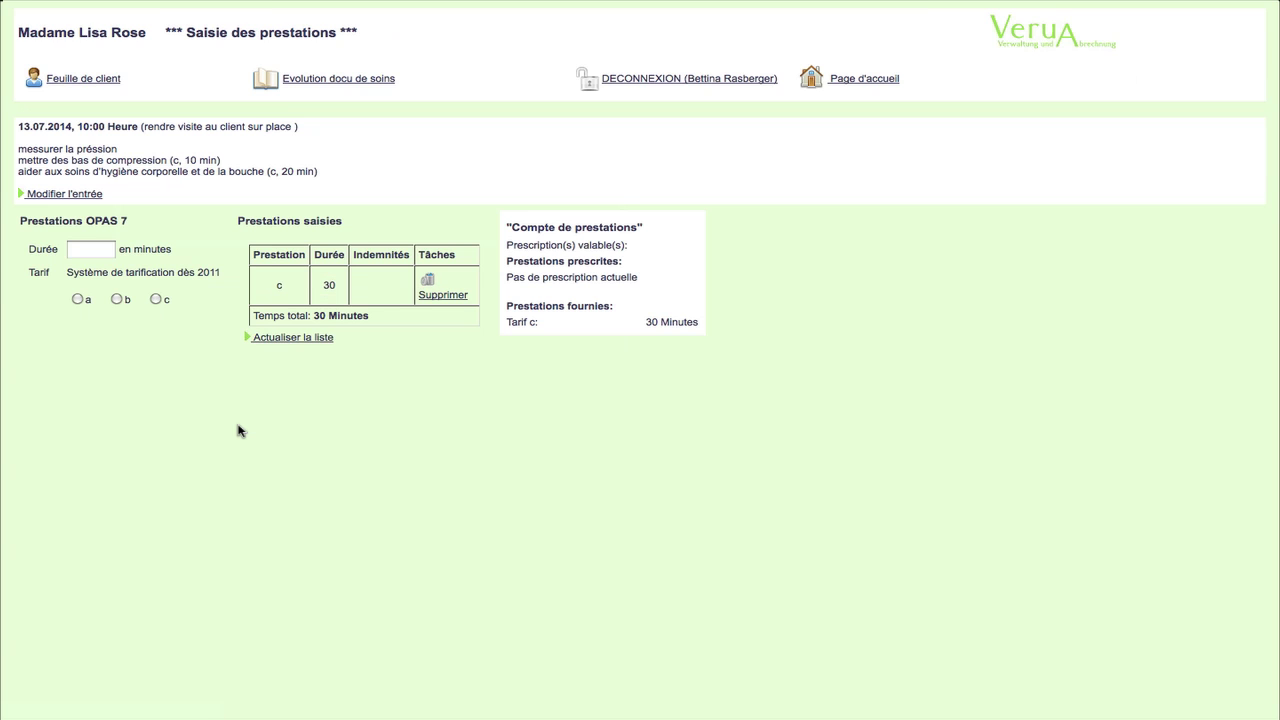
- Record an additional service of 10 minutes at tariff b for the entry
left_click(95, 247)
type("10")
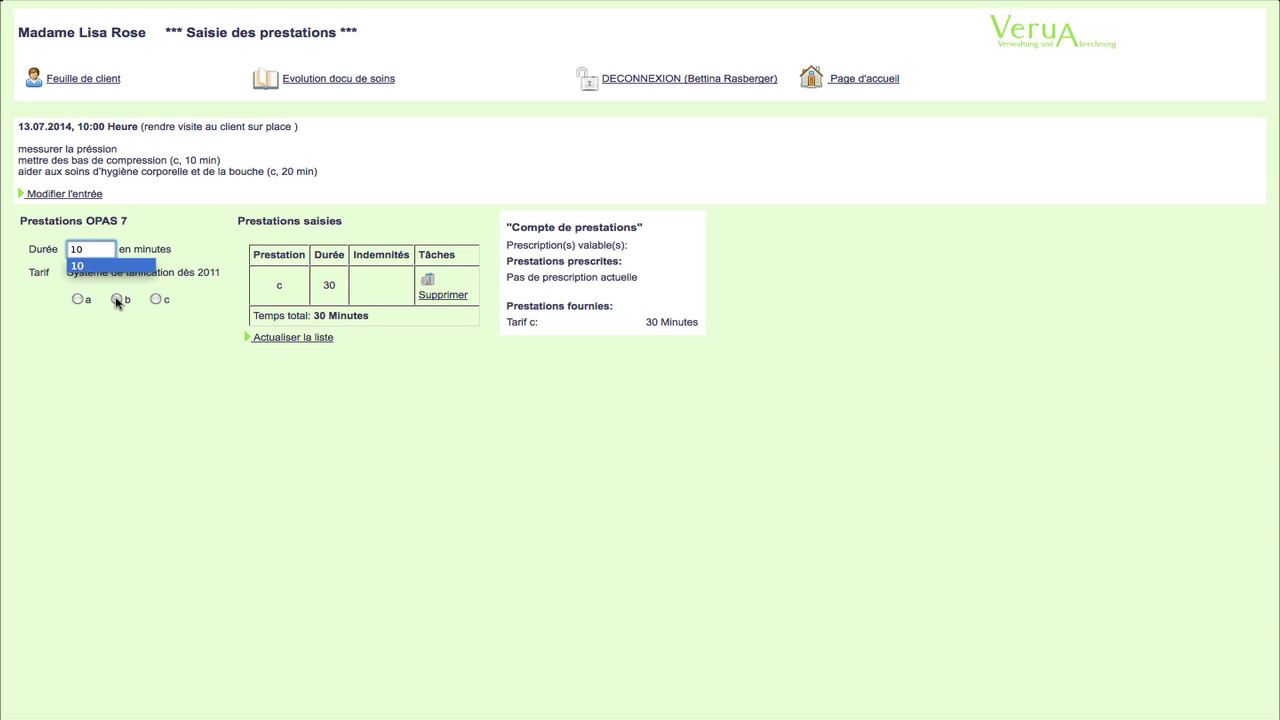
left_click(117, 300)
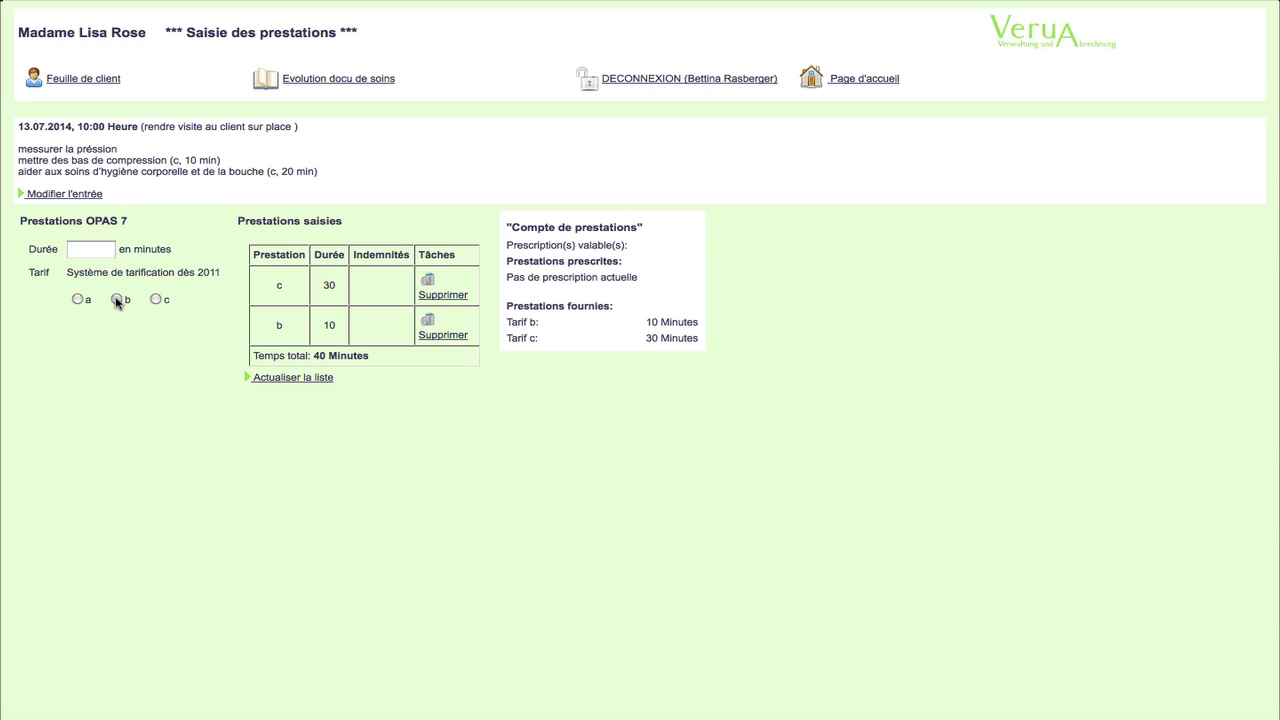
- View the care documentation history and set the start of its period to 01.04.2014
left_click(313, 84)
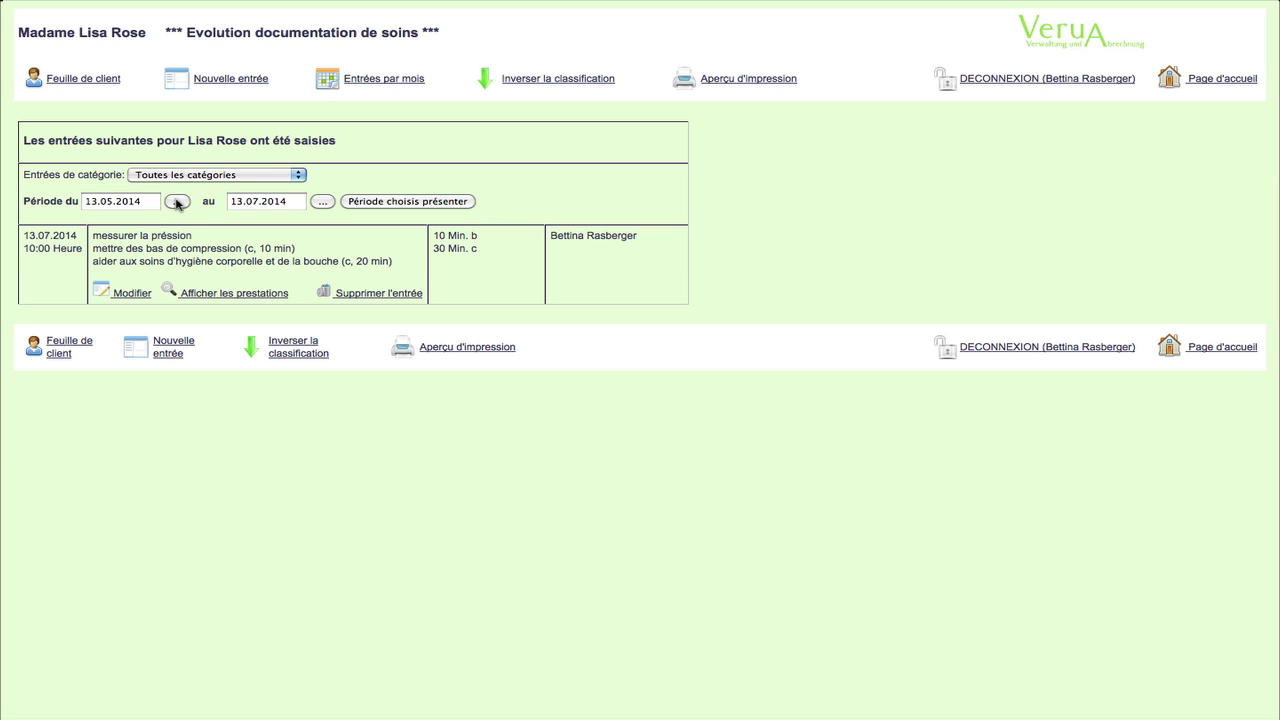
left_click(177, 202)
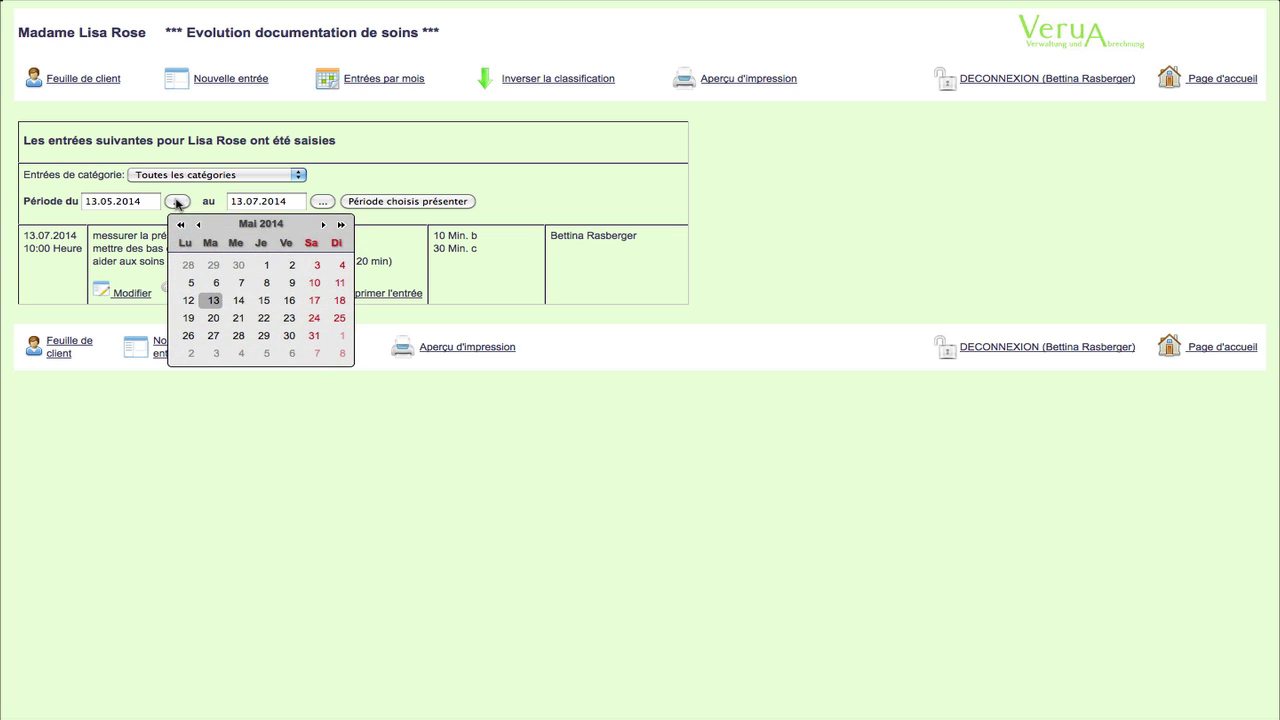
left_click(199, 225)
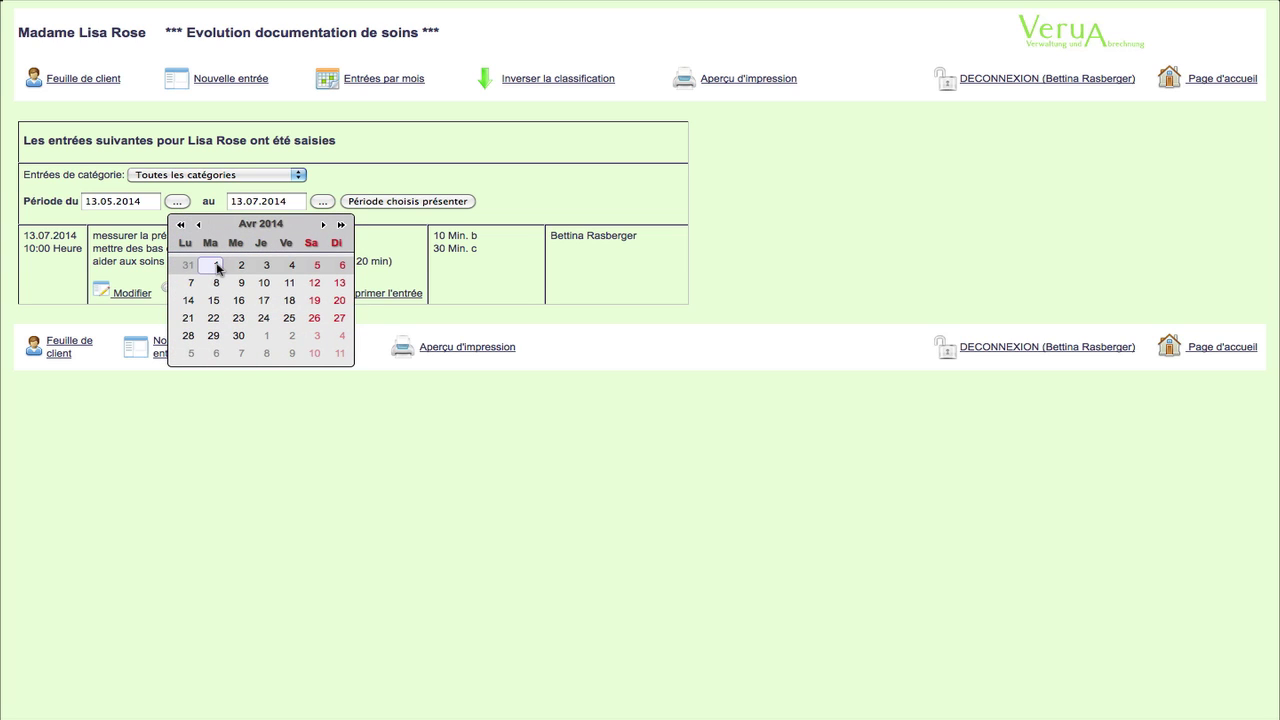
left_click(217, 266)
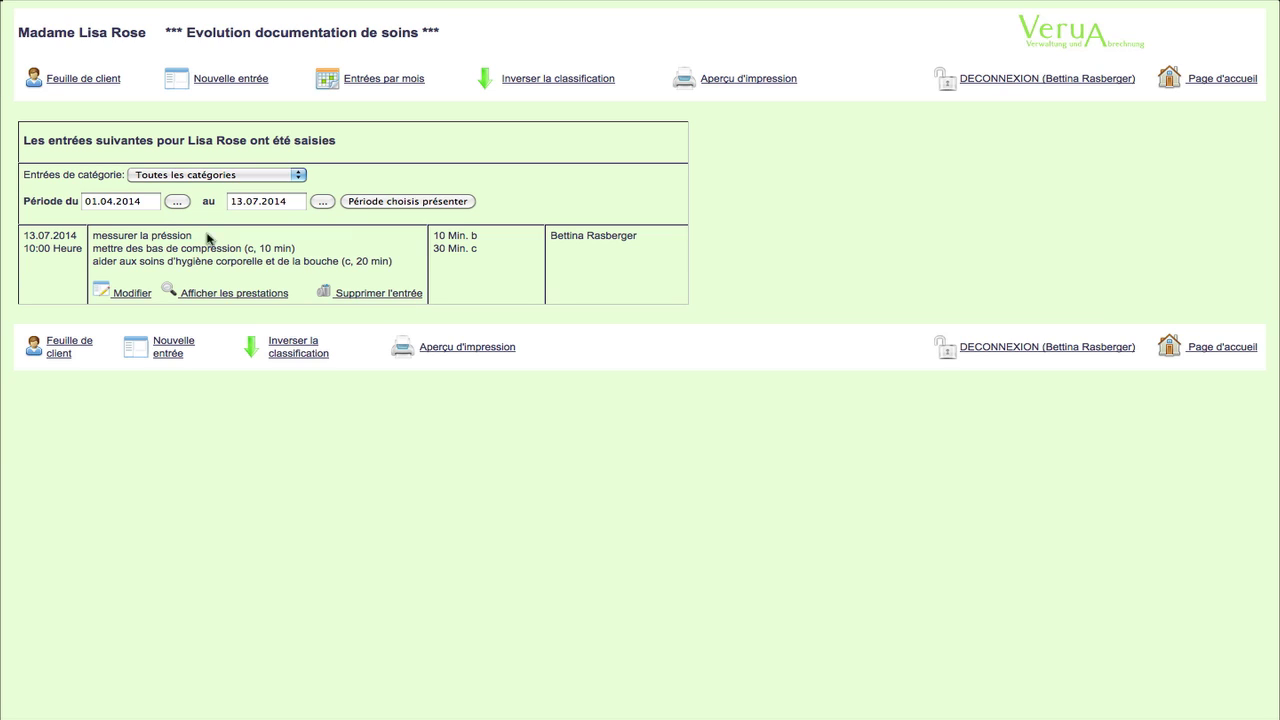
- Start another care documentation entry dated 10.07.2014 with arrival hour 8 and category "échange avec le médecin traitant"
left_click(239, 82)
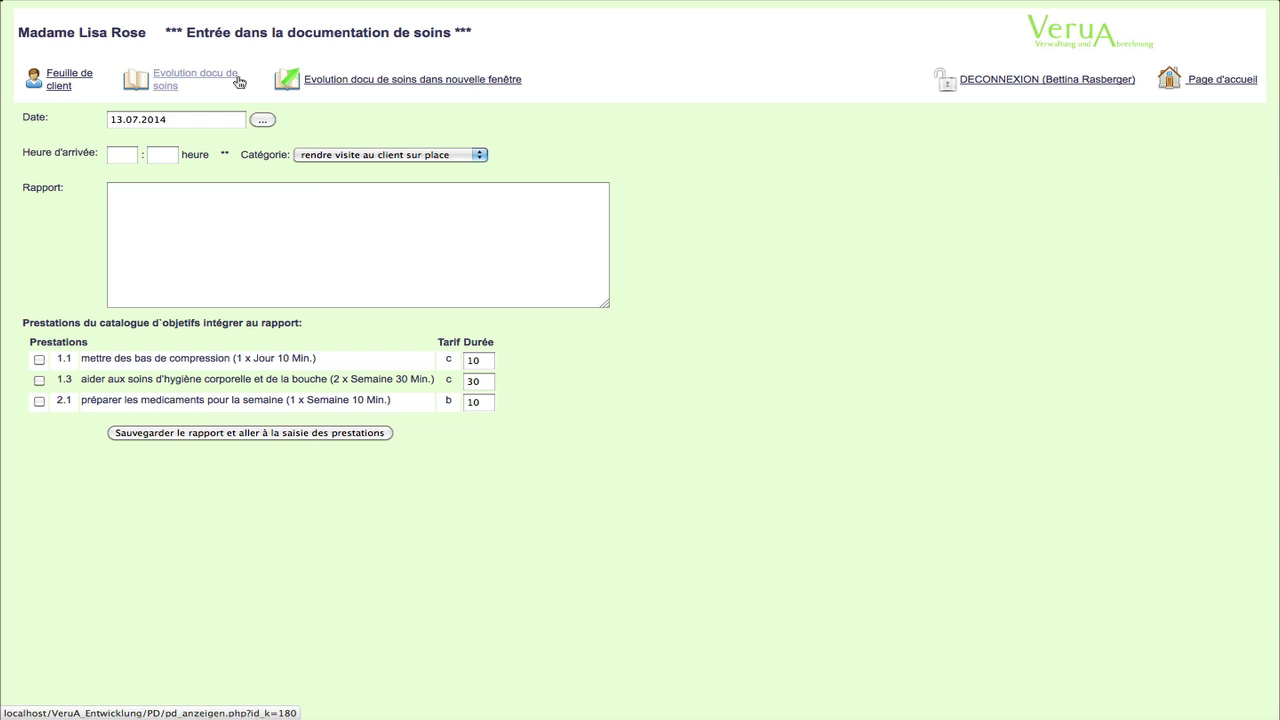
left_click(68, 88)
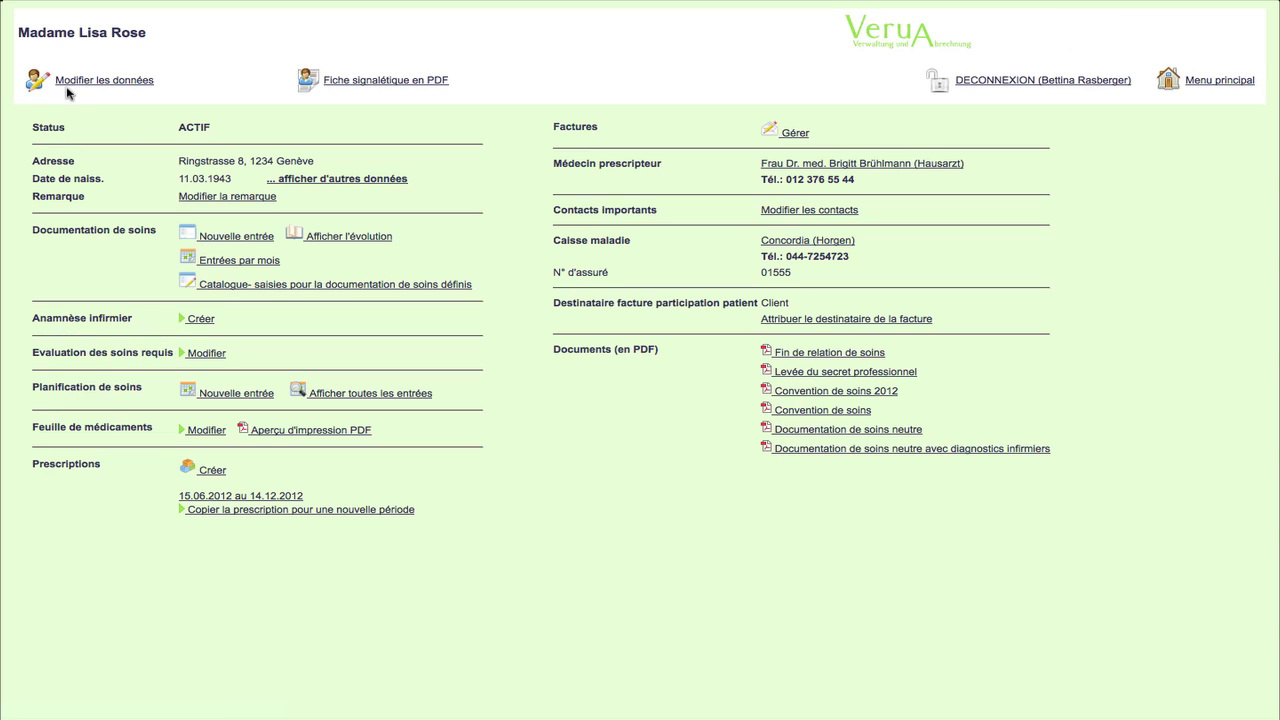
left_click(231, 240)
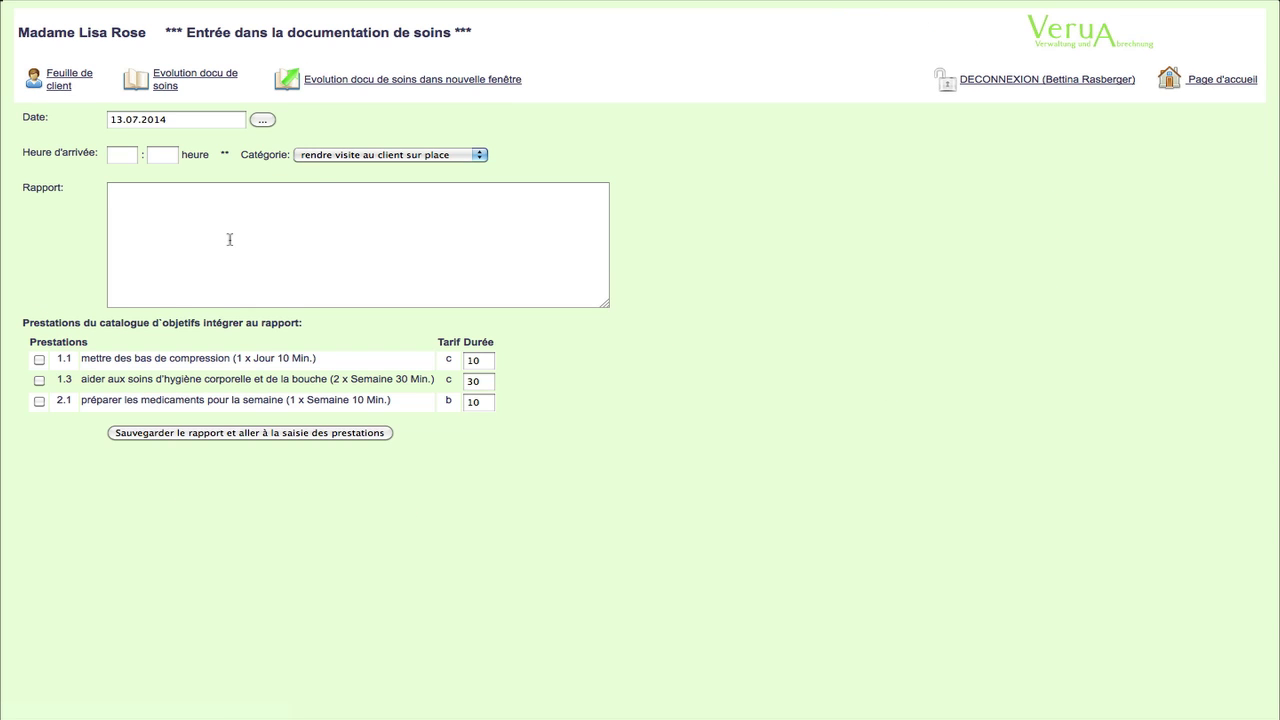
left_click(263, 121)
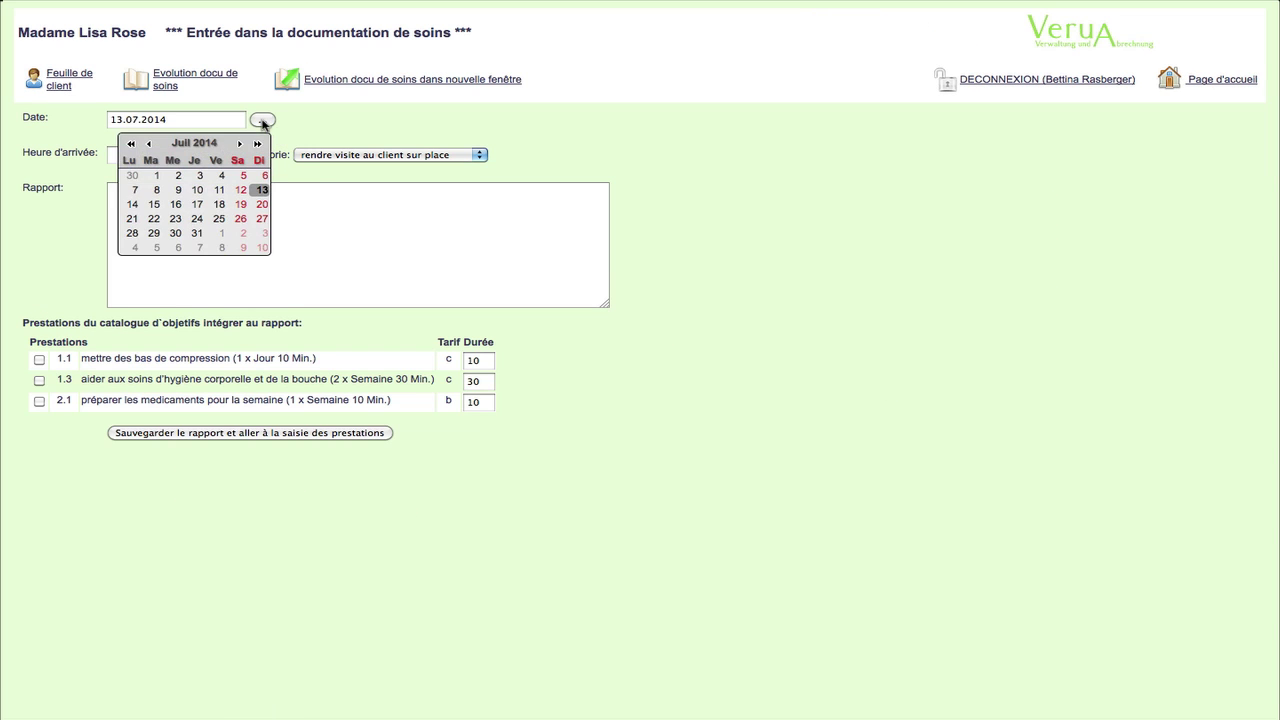
left_click(199, 190)
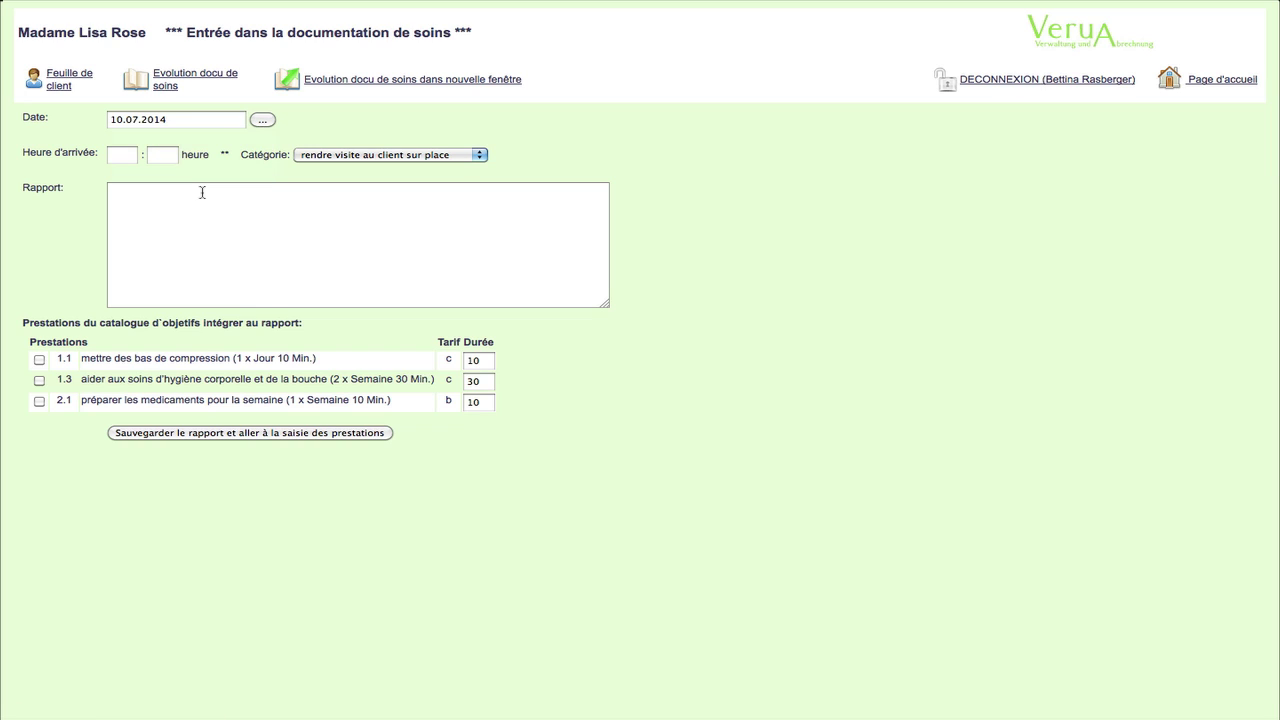
left_click(130, 155)
type("8")
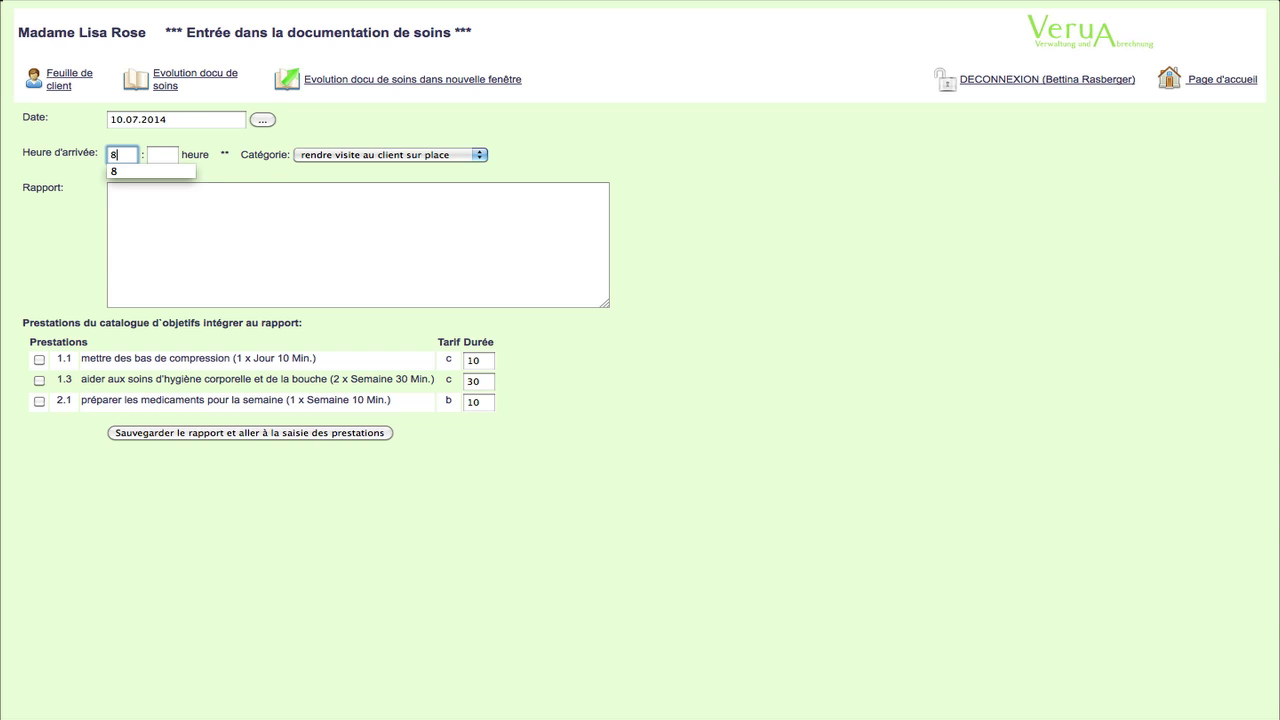
left_click(480, 156)
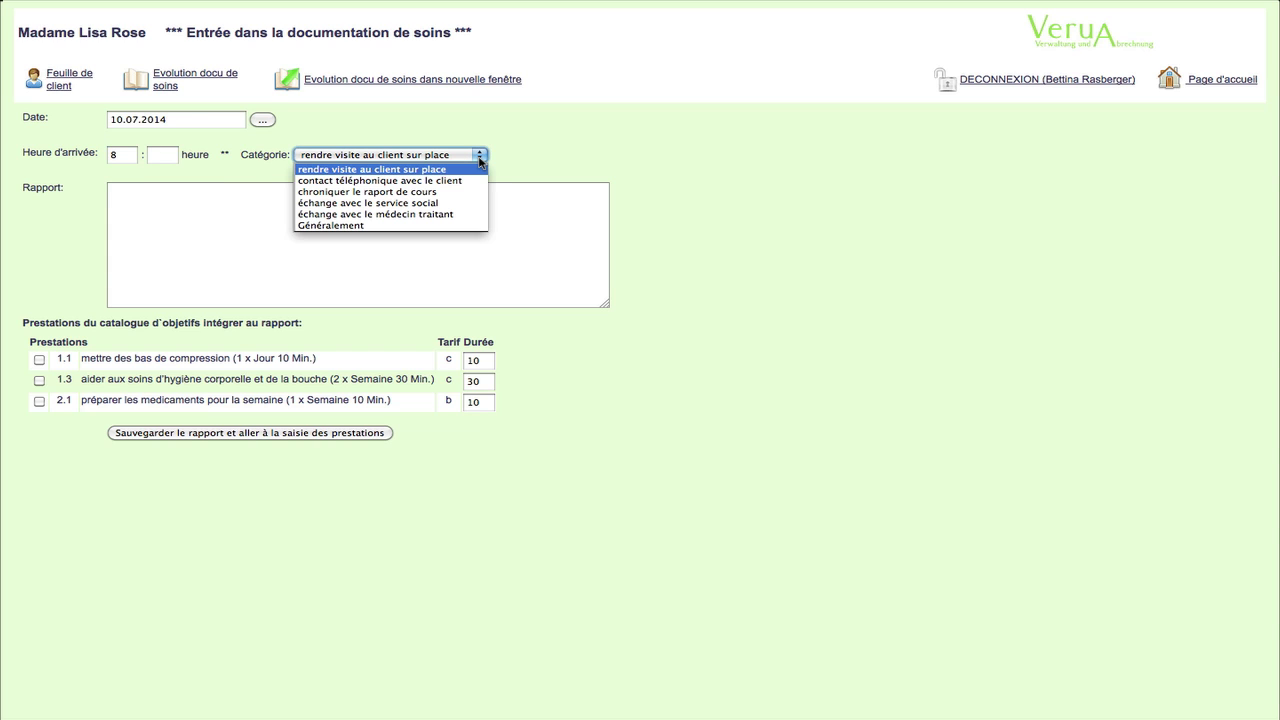
left_click(476, 216)
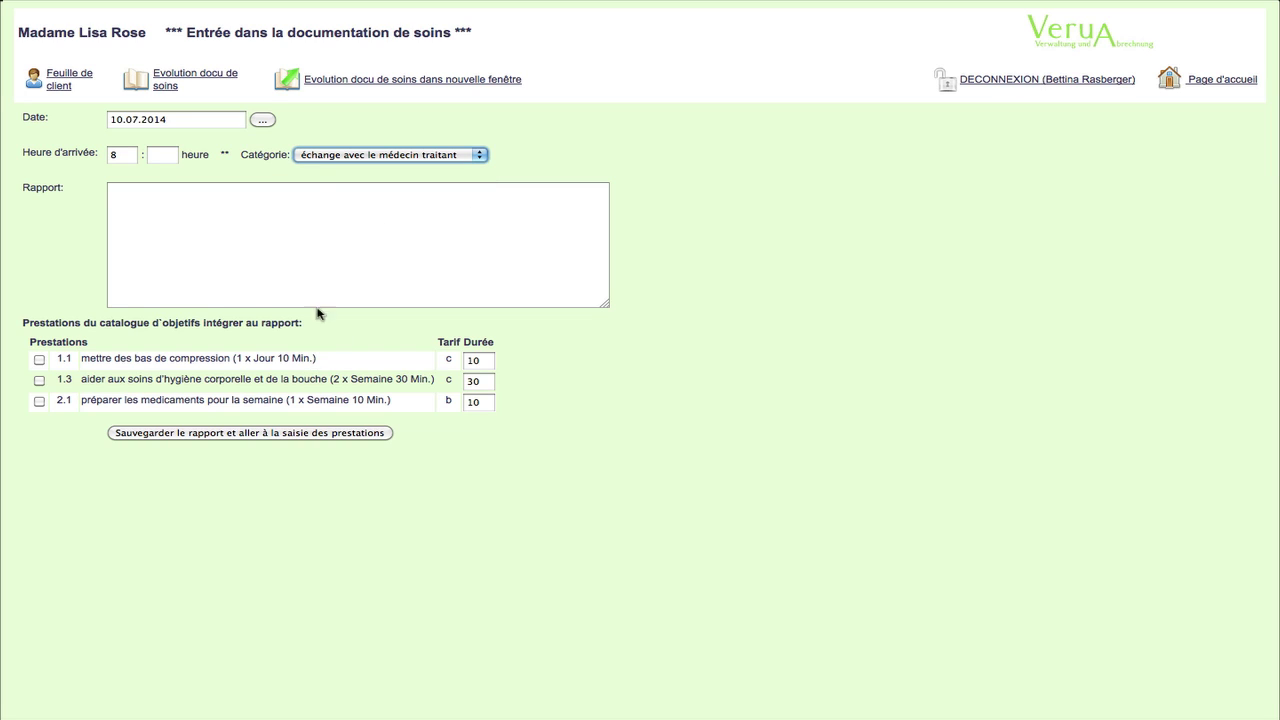
- Write the report text "tel. avec médecin" and save the report to continue to service entry
left_click(313, 234)
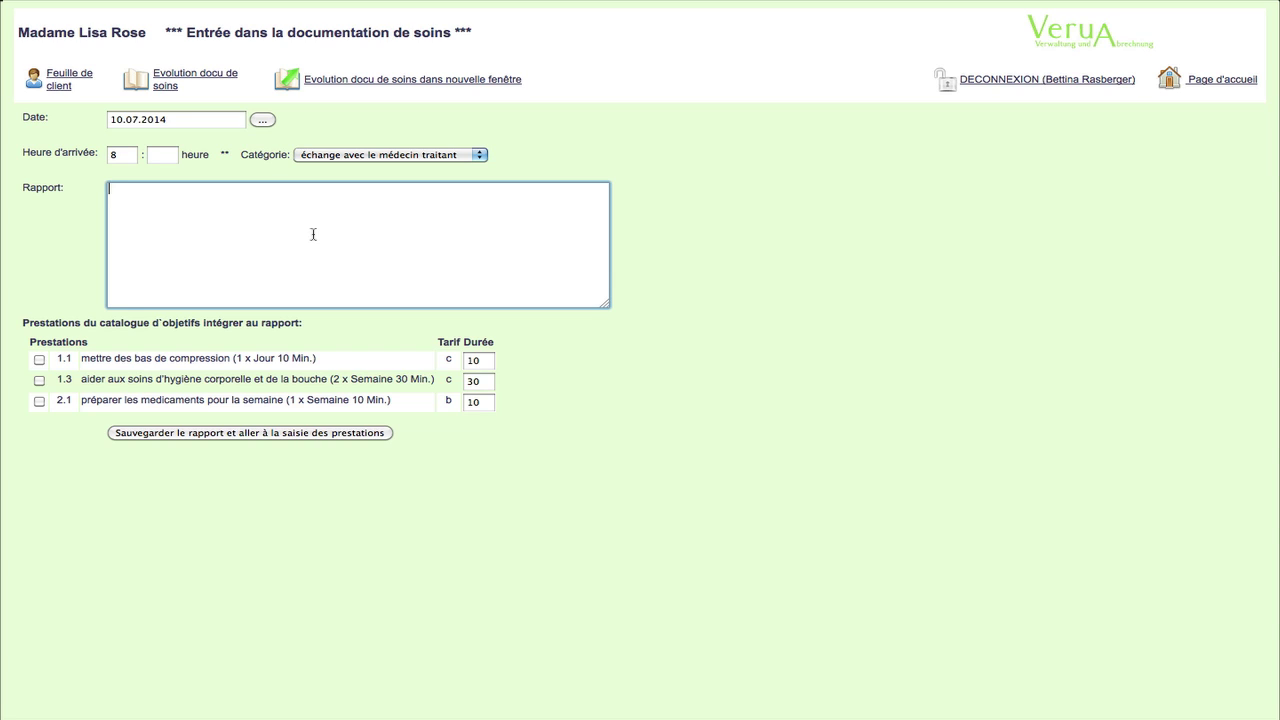
type("tel. avec médecin")
left_click(266, 434)
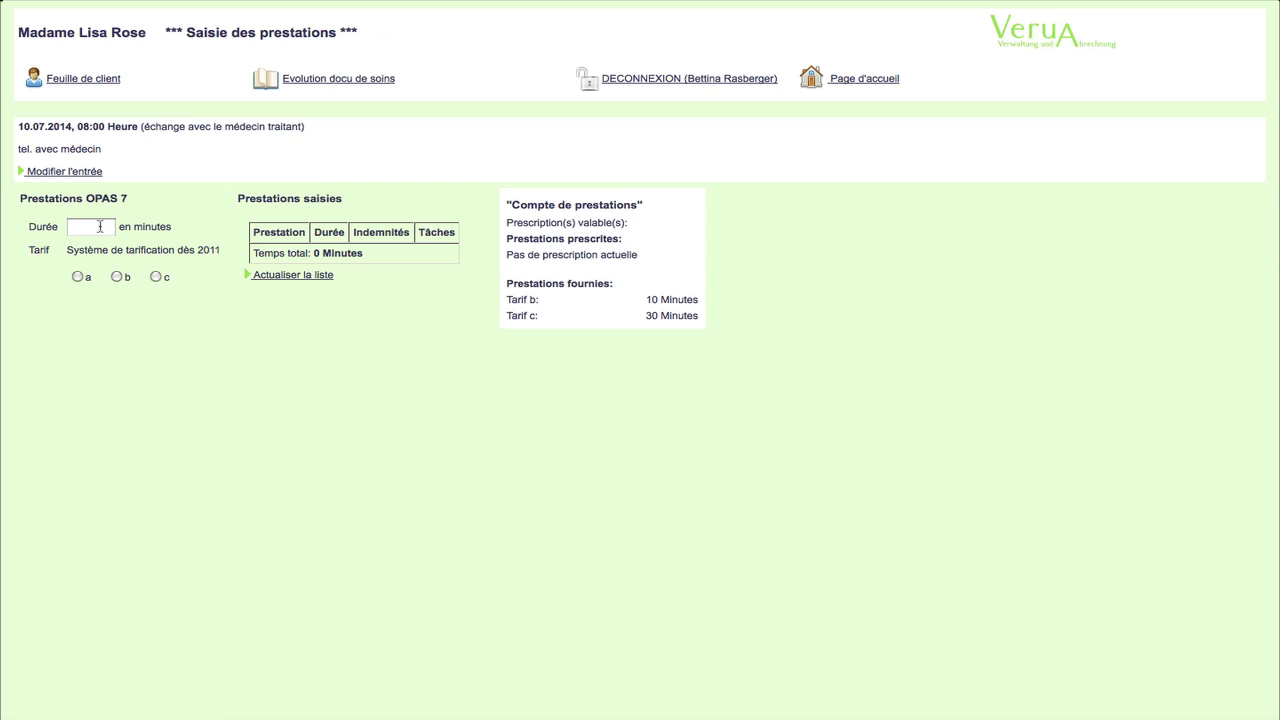
- Record a service of 10 minutes at tariff a for the doctor exchange entry
left_click(100, 227)
type("10")
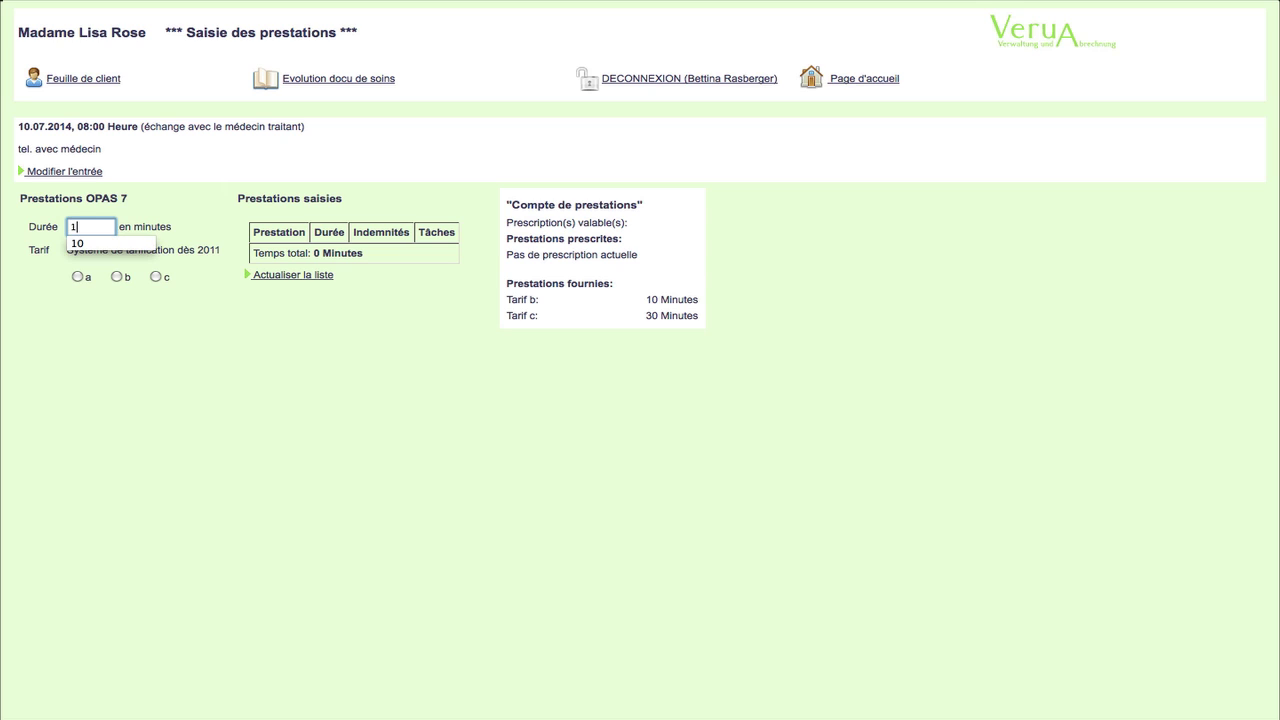
left_click(78, 277)
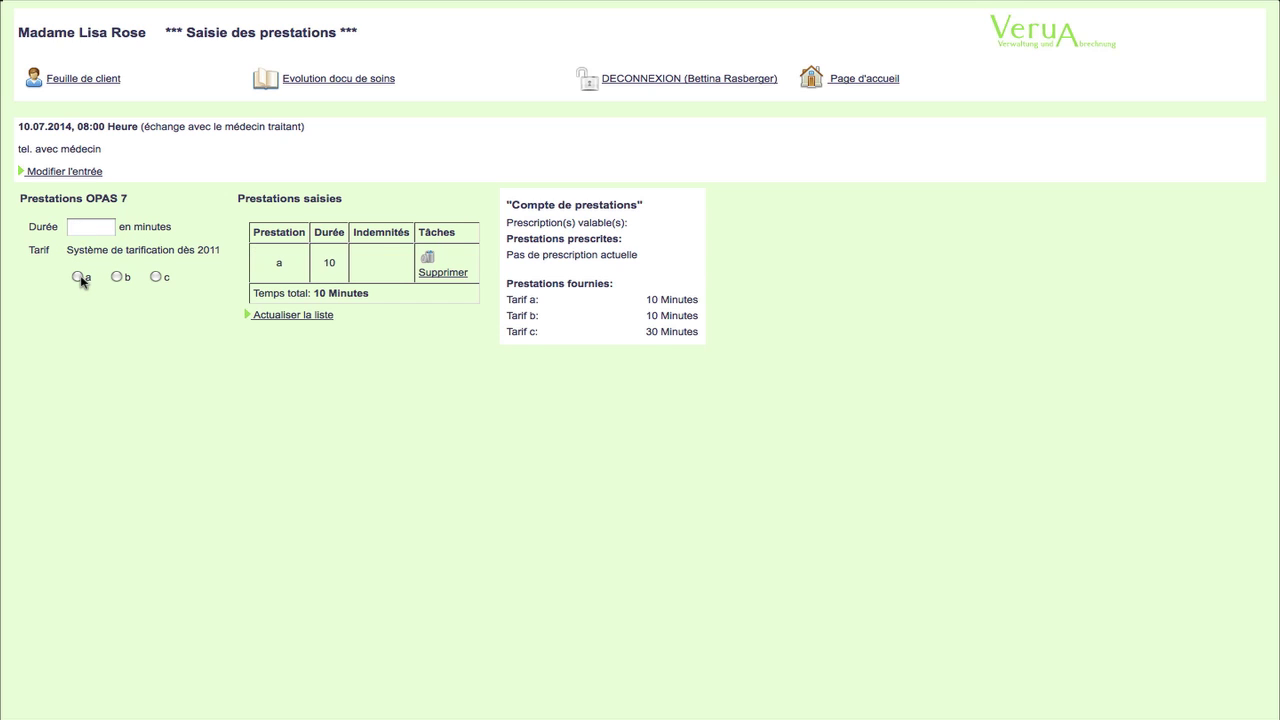
- View the care documentation history filtered by "échange avec le médecin traitant" and by "rendre visite au client sur place"
left_click(331, 80)
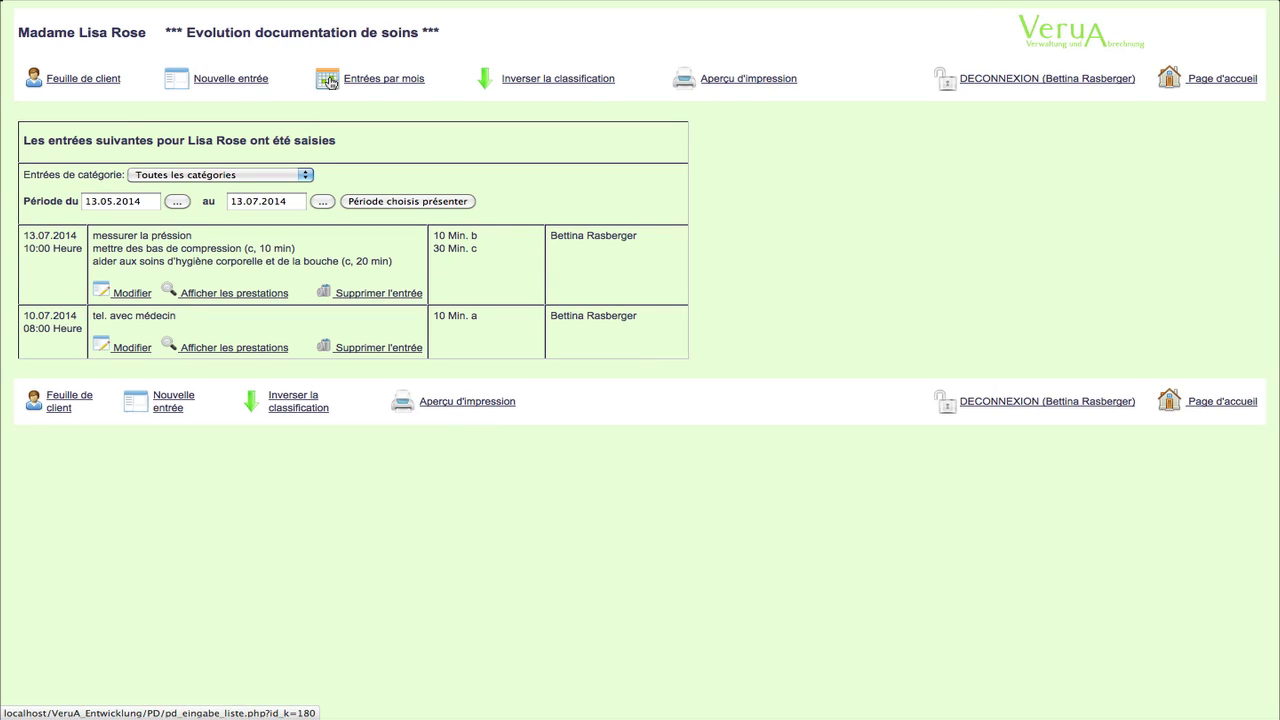
left_click(307, 178)
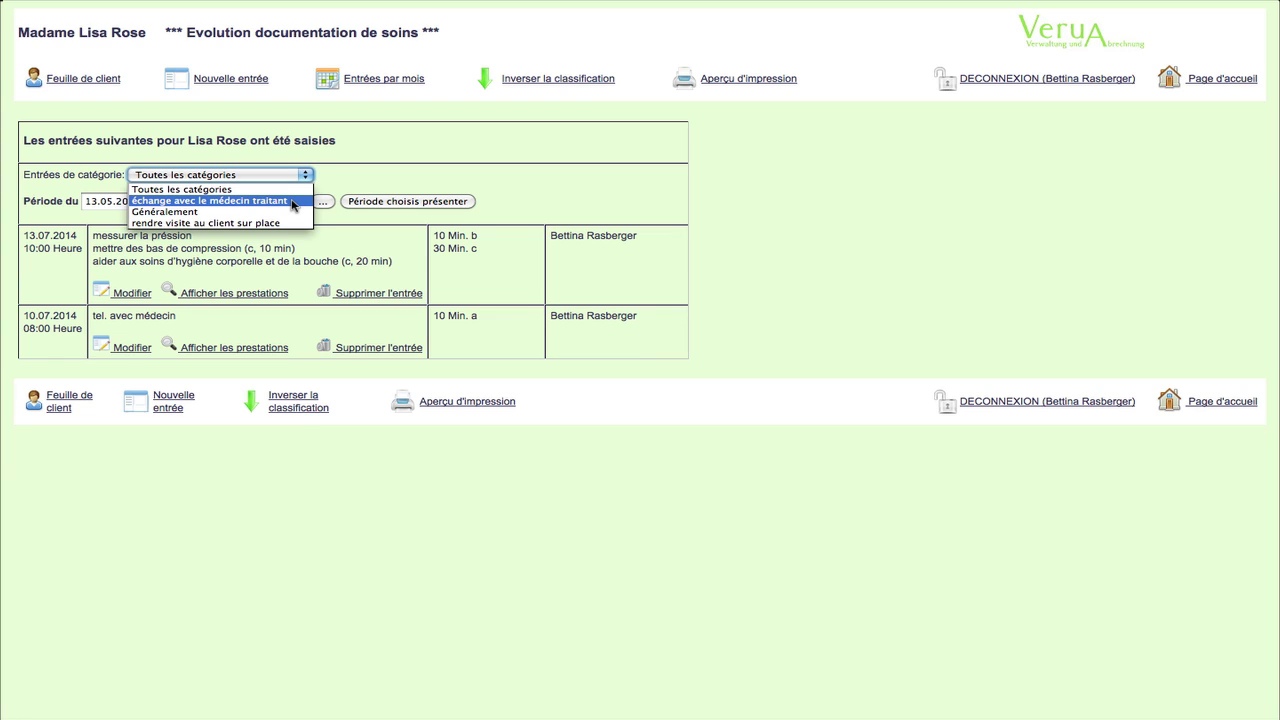
left_click(294, 201)
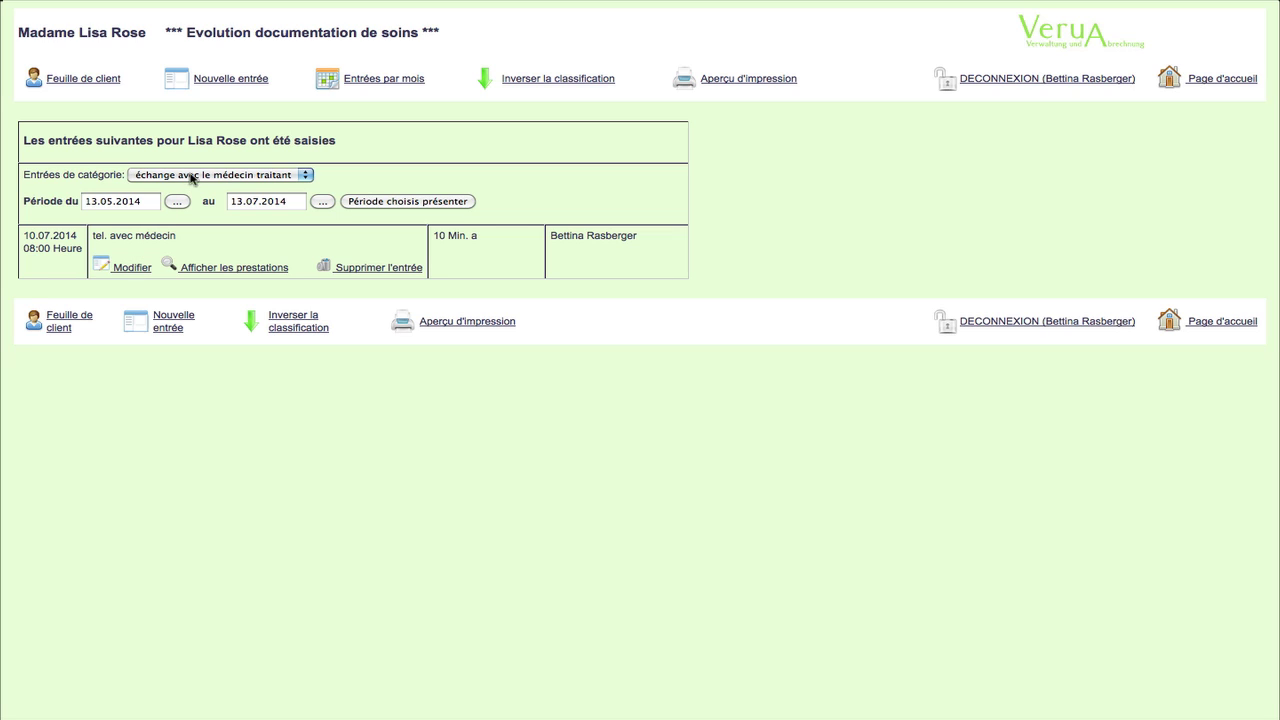
left_click(306, 177)
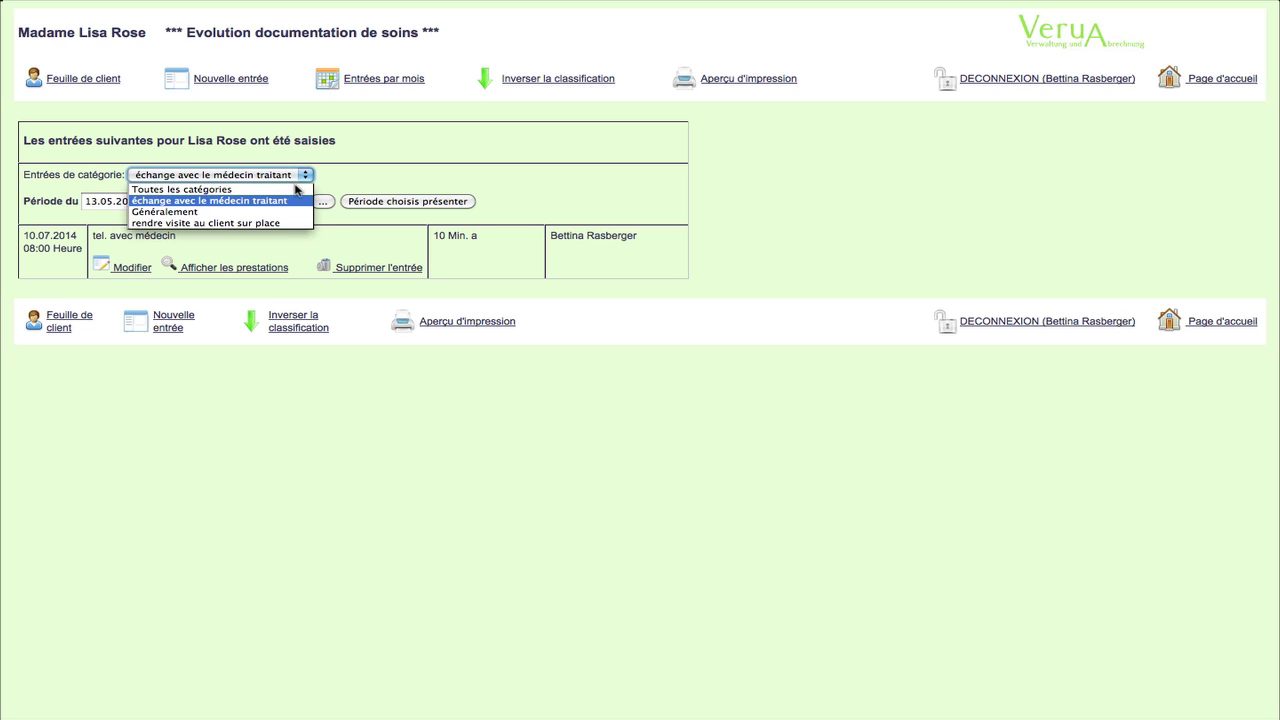
left_click(278, 223)
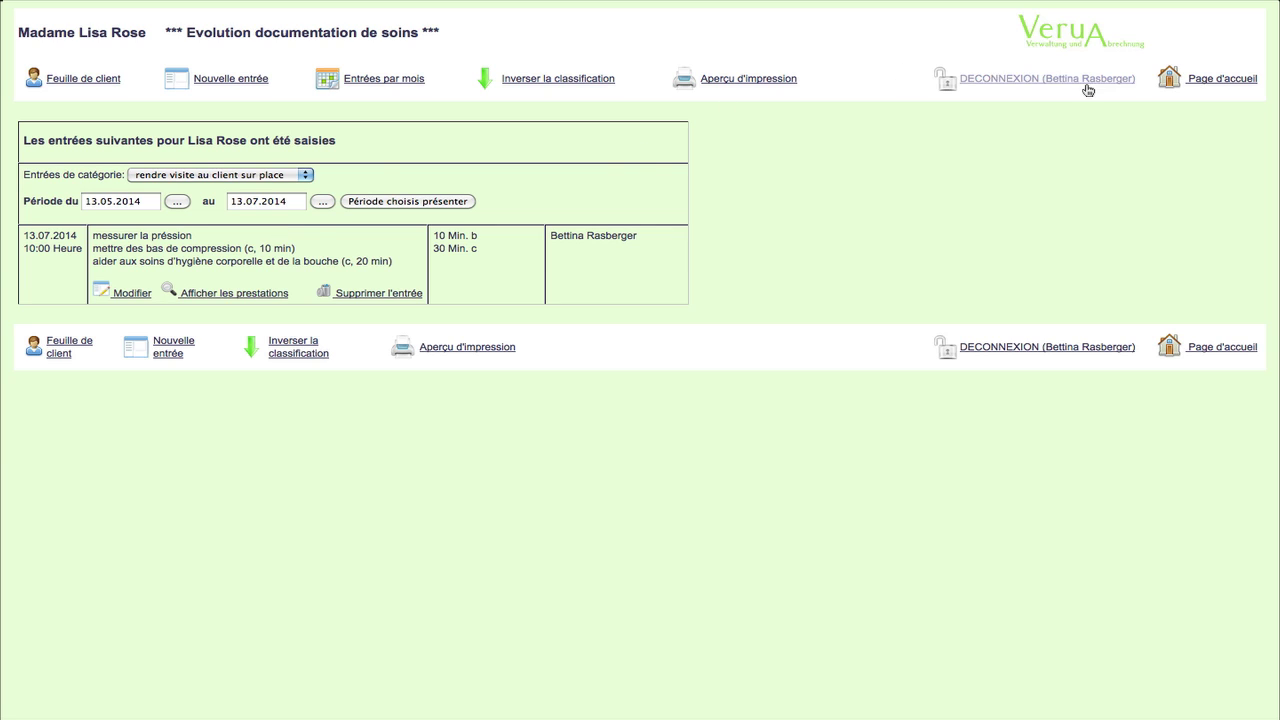
- In the base settings, rename the care documentation entry category "Généralement" as "Général" and save it
left_click(1205, 84)
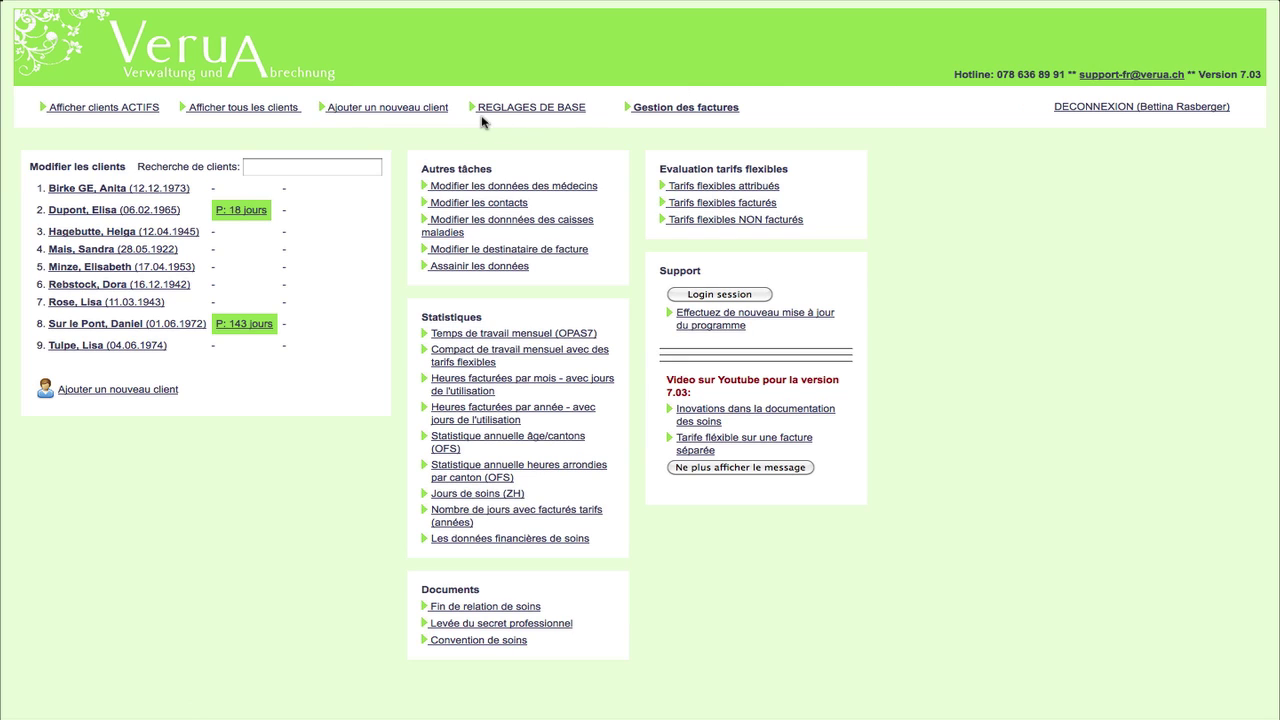
left_click(505, 110)
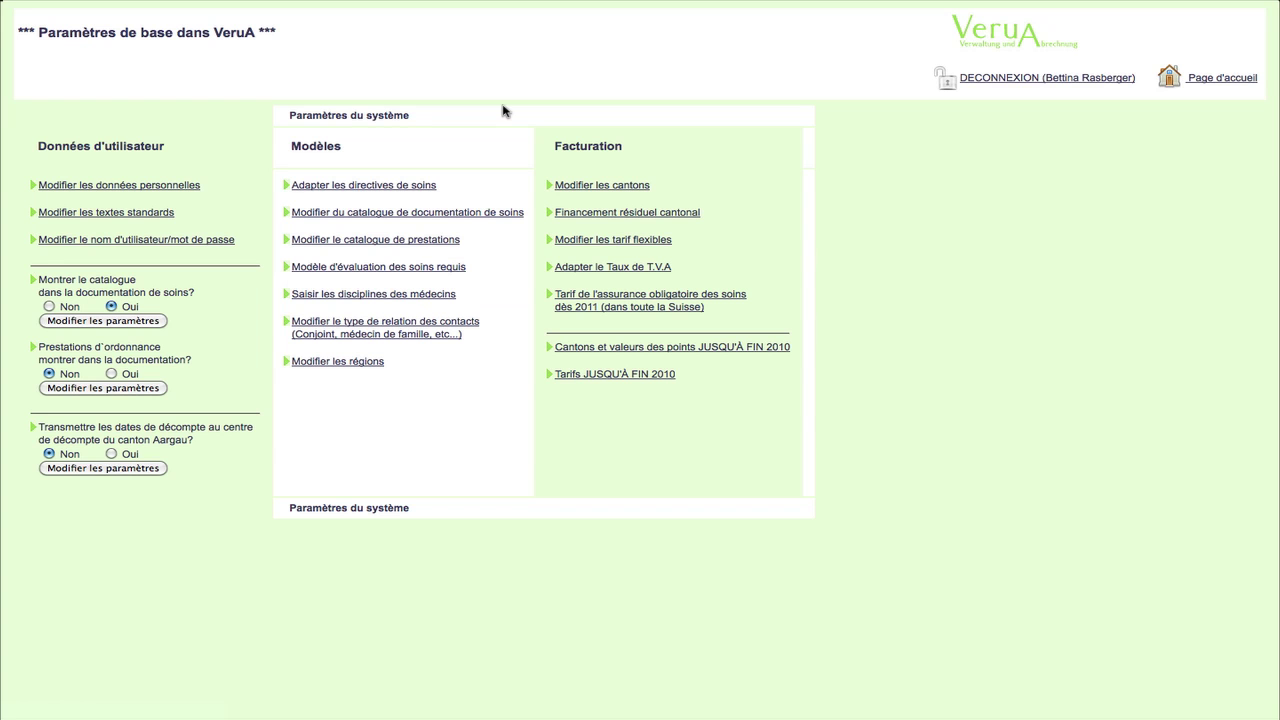
left_click(365, 190)
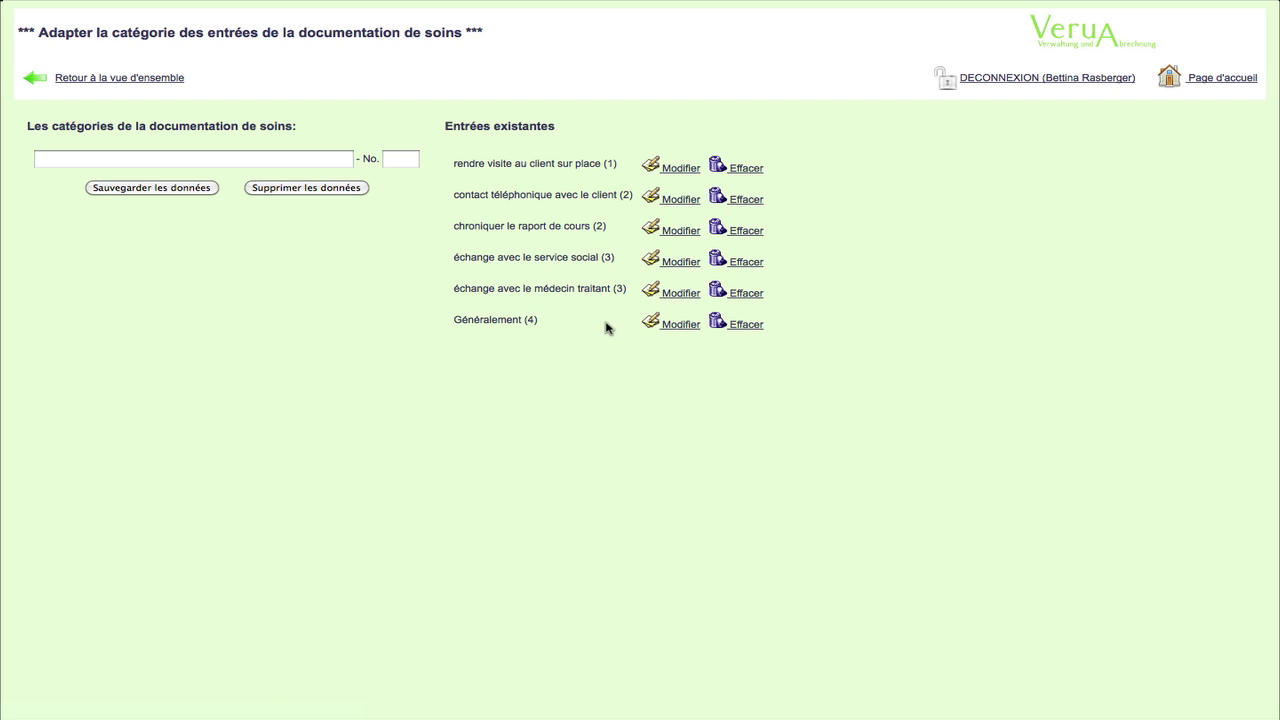
left_click(677, 325)
left_click(157, 161)
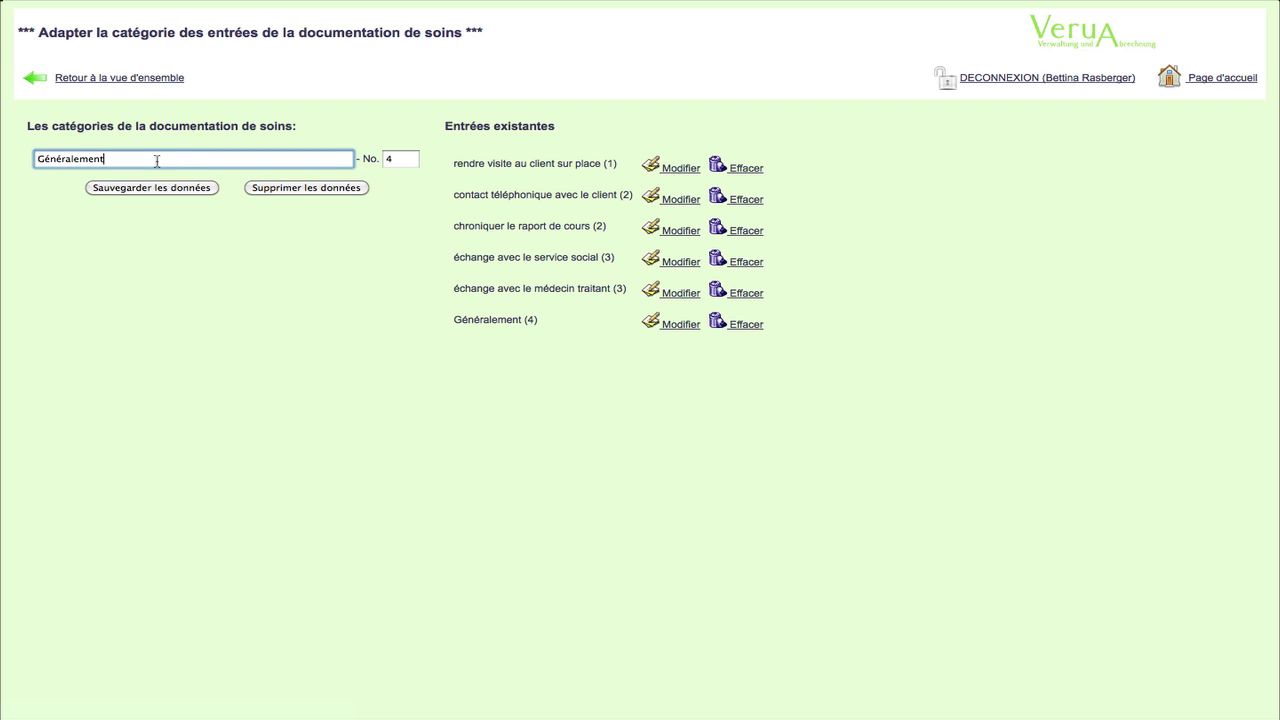
key("BackSpace")
key("BackSpace")
key("BackSpace")
key("BackSpace")
key("BackSpace")
left_click(191, 190)
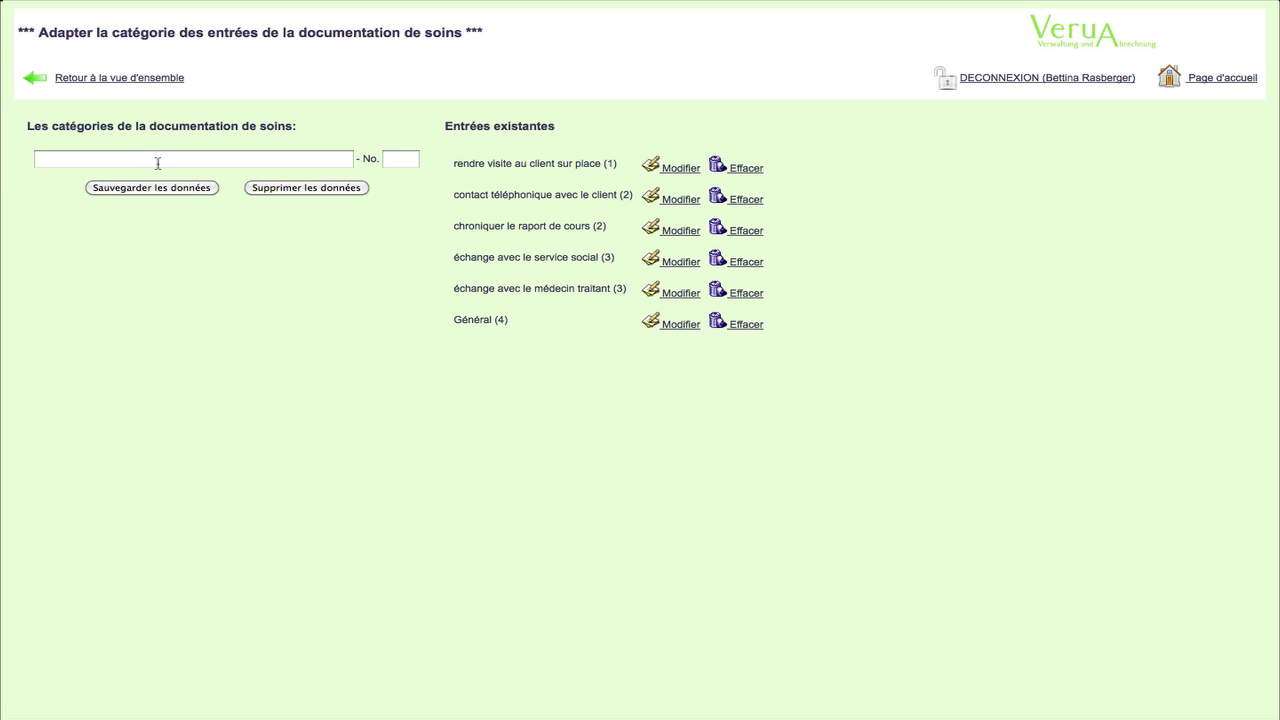
- Add and save a care documentation category named "test entrée" with number 1
left_click(158, 163)
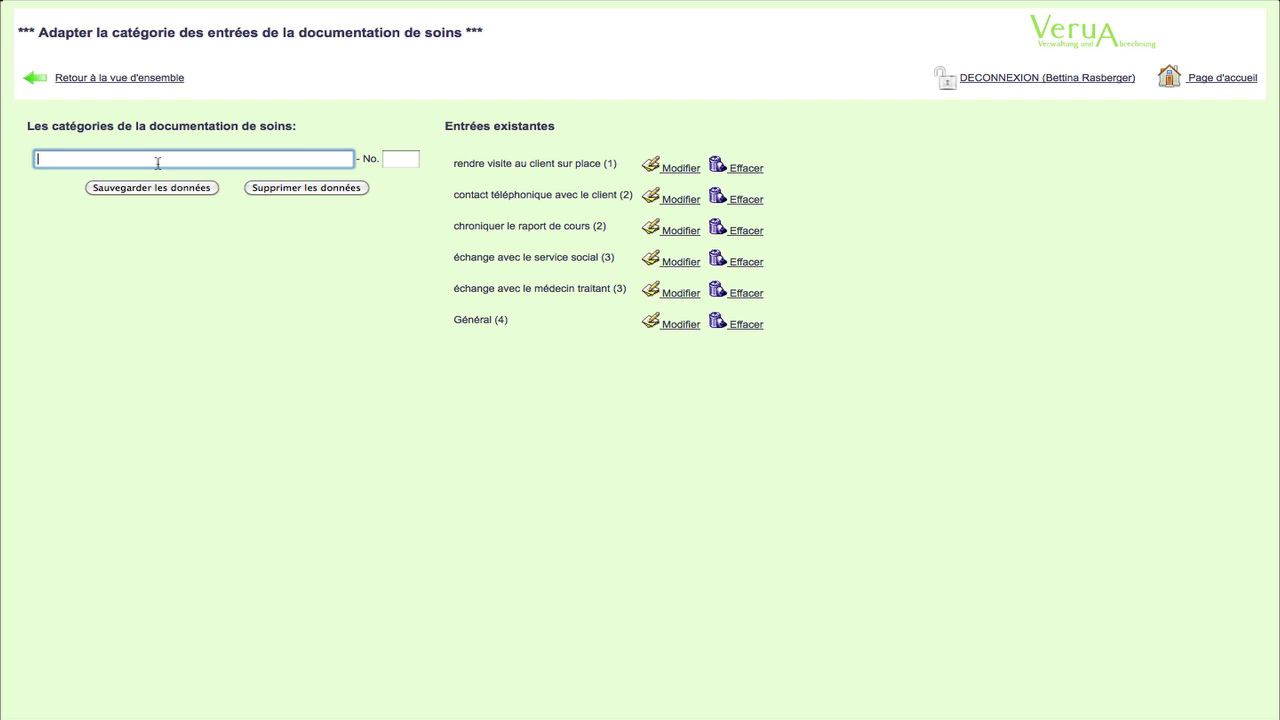
type("test entrée")
left_click(402, 160)
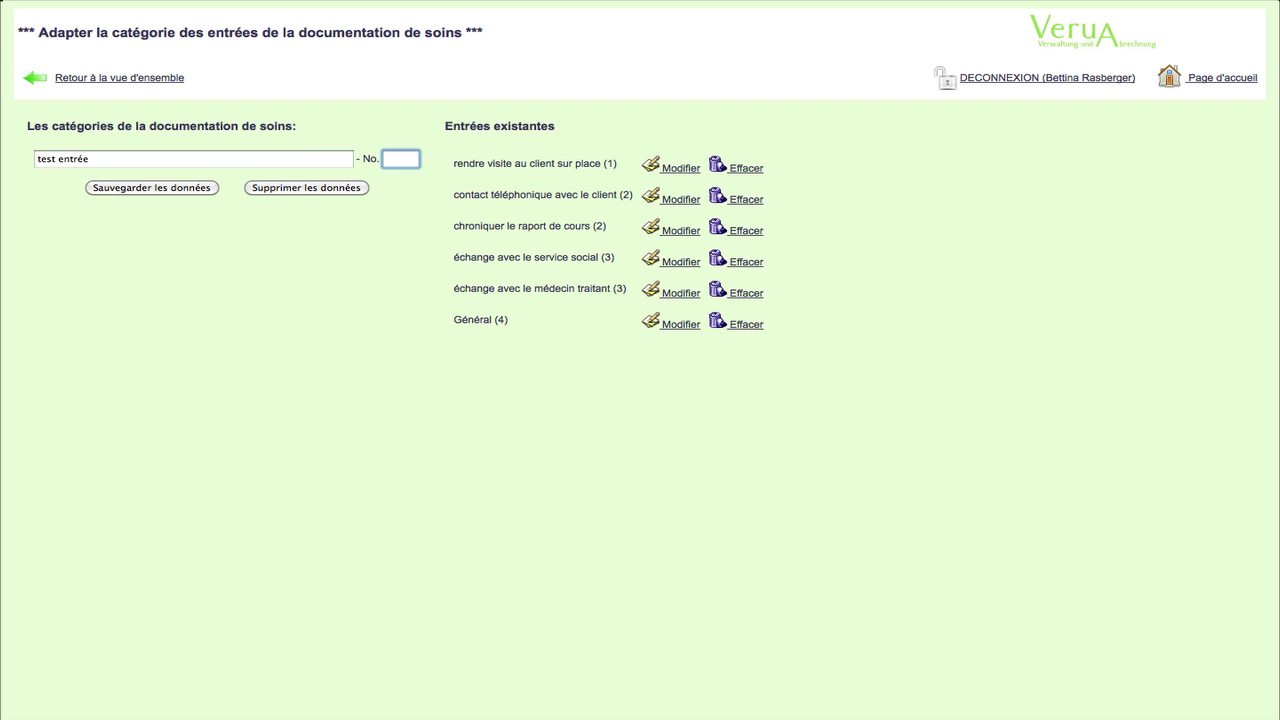
type("1")
left_click(192, 189)
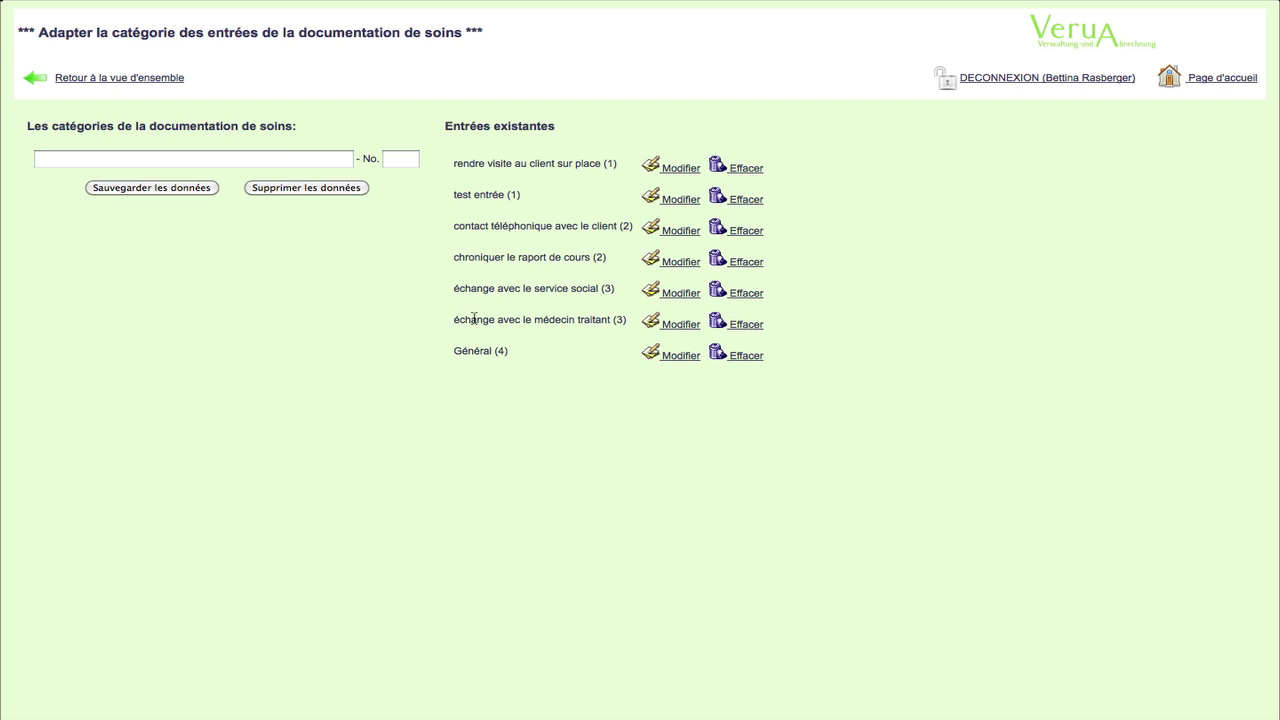
- Check the available categories in a new care documentation entry for the same client
left_click(1208, 80)
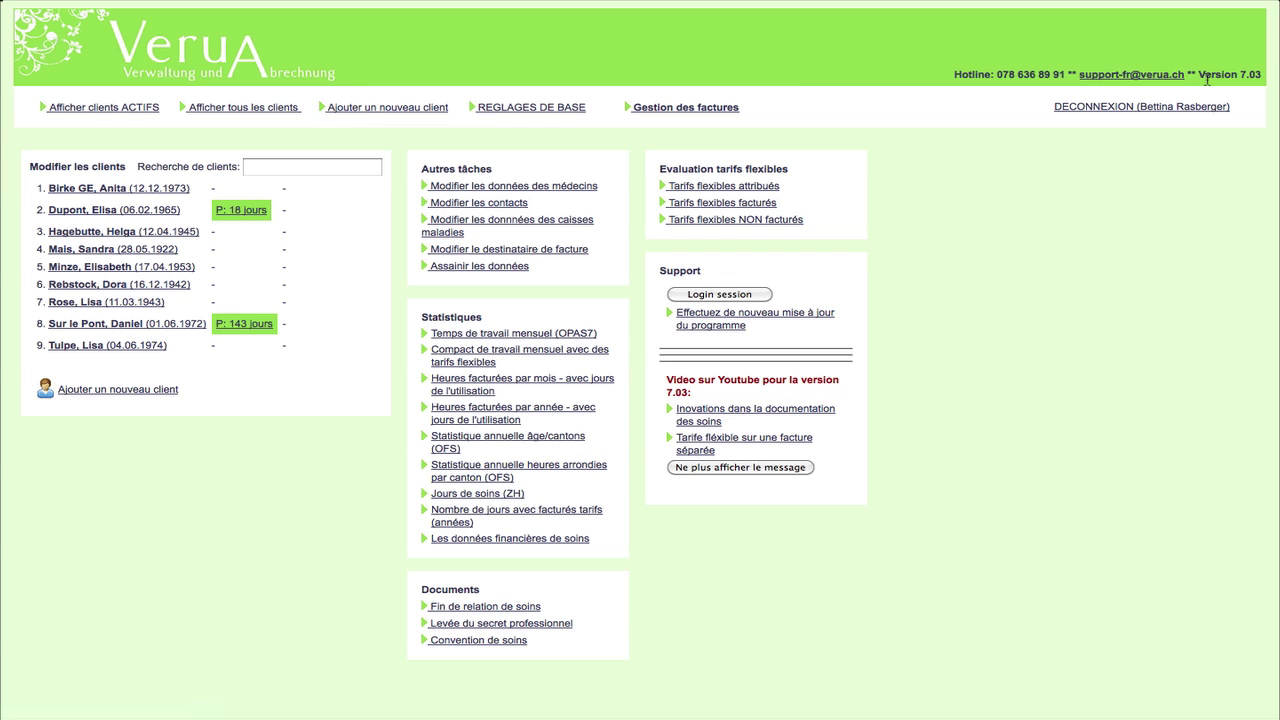
left_click(85, 304)
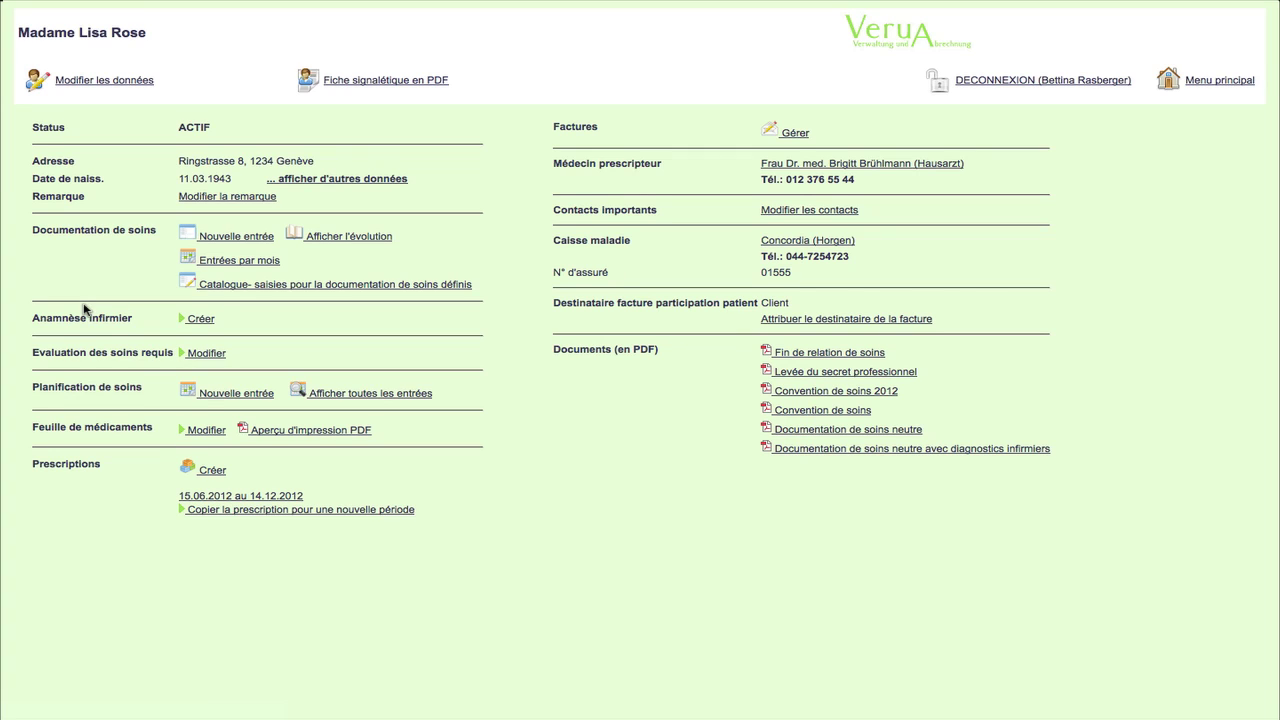
left_click(232, 241)
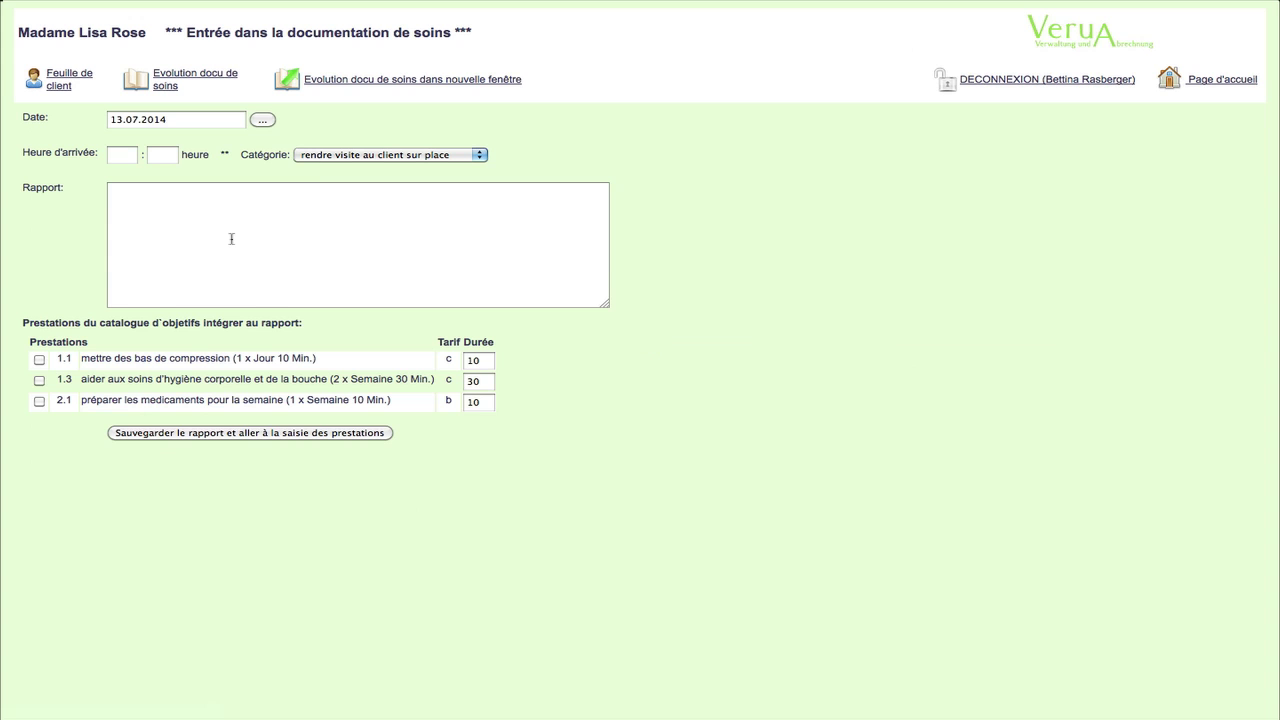
left_click(480, 158)
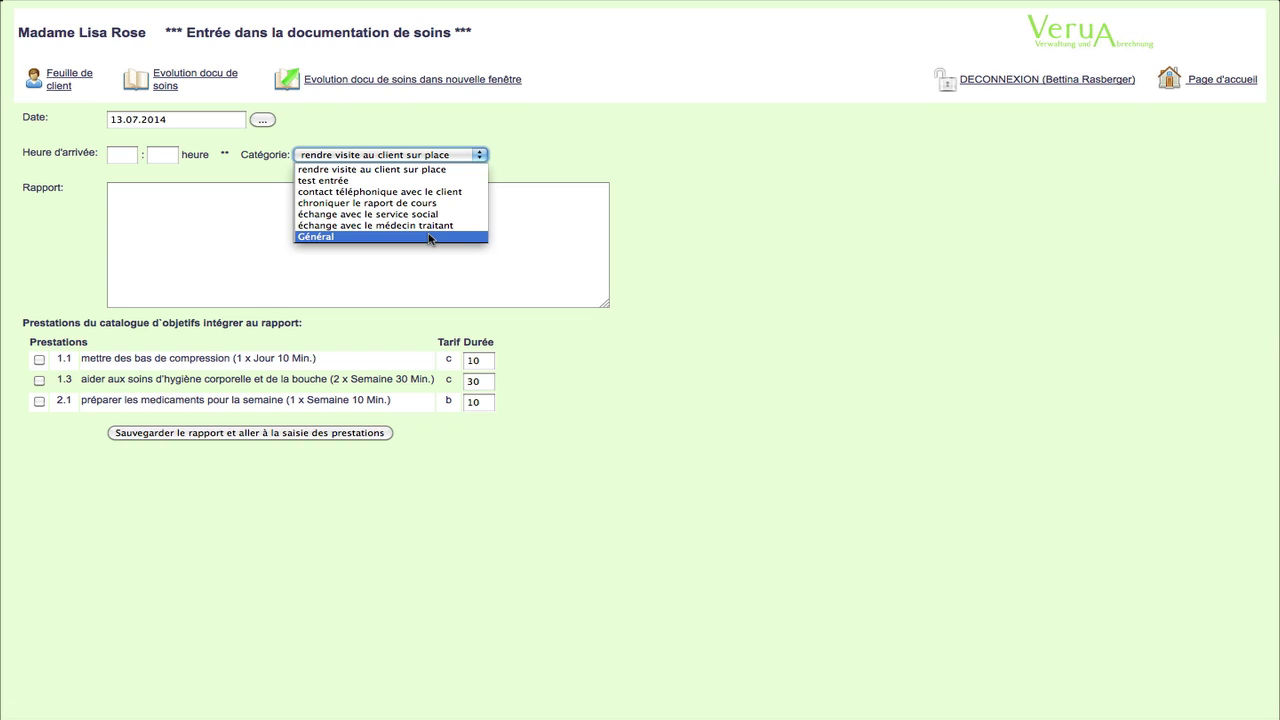
key("Escape")
- Leave the entry unsaved and review the base settings for the care documentation templates
left_click(1220, 82)
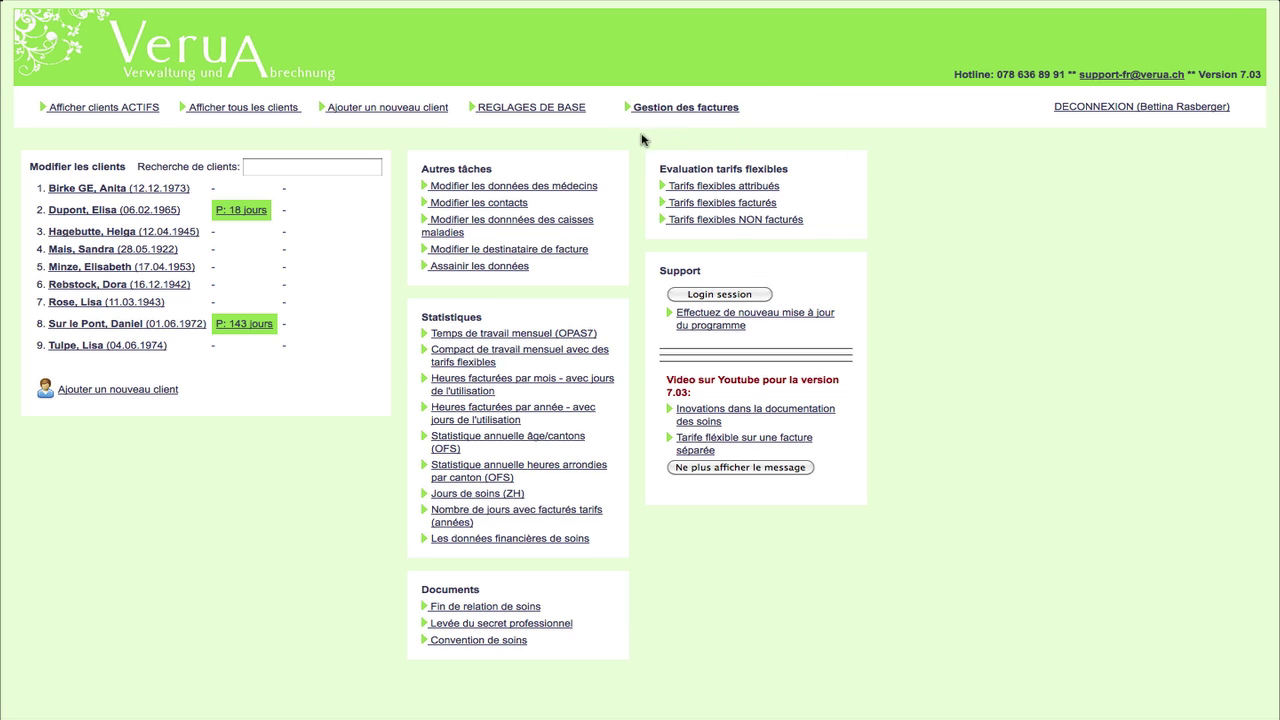
left_click(565, 110)
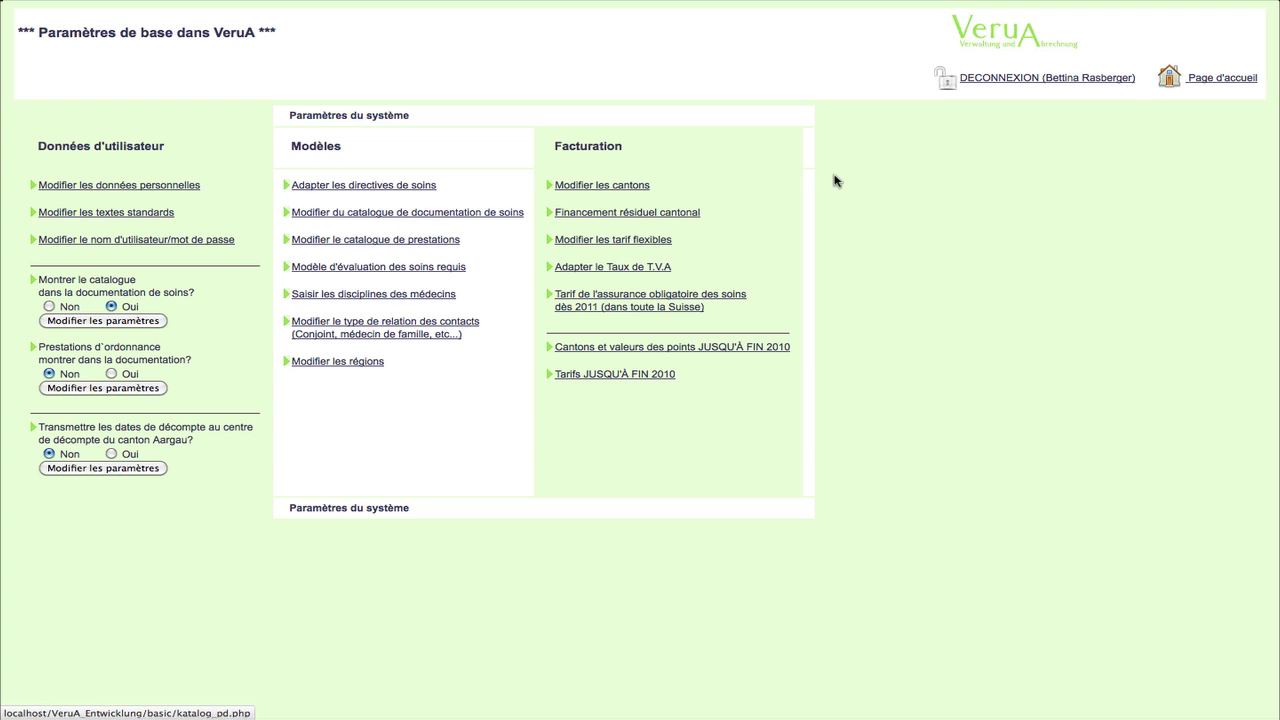
left_click(1202, 80)
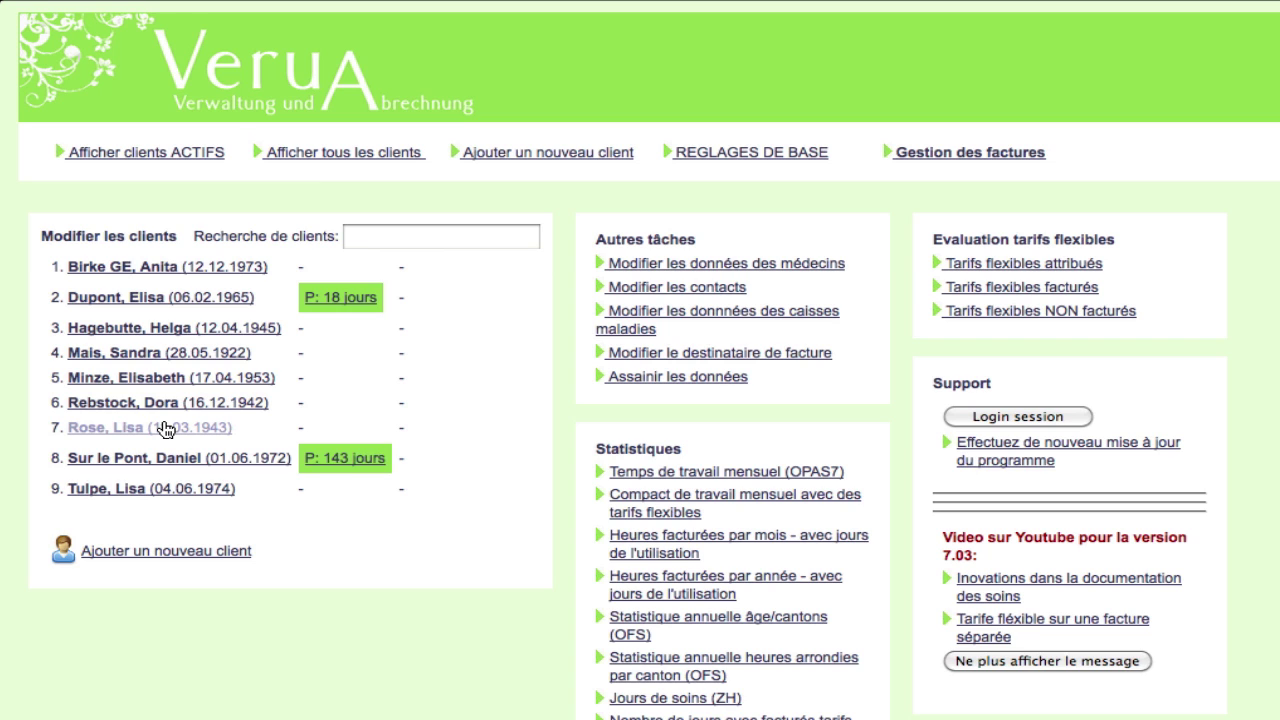
- Assign the catalogue service "bander les jambes du patient" to the client at 1 x Semaine, 20 minutes, and save
left_click(165, 429)
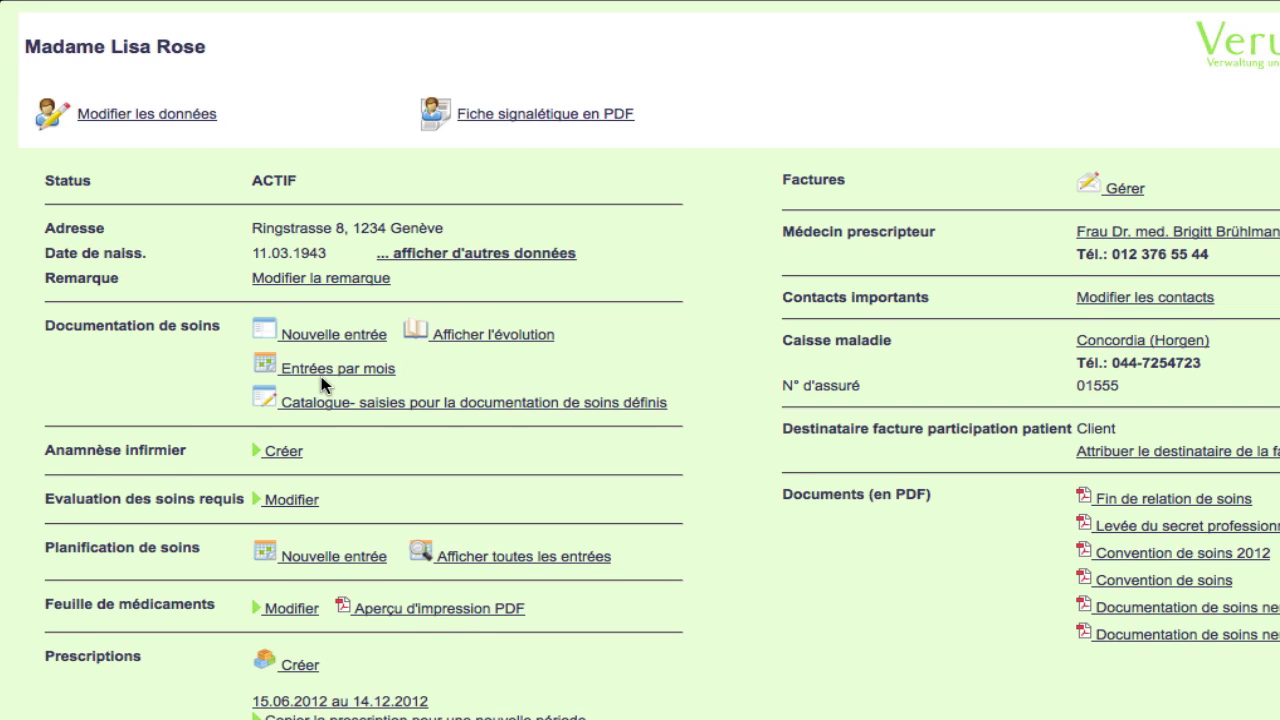
left_click(330, 404)
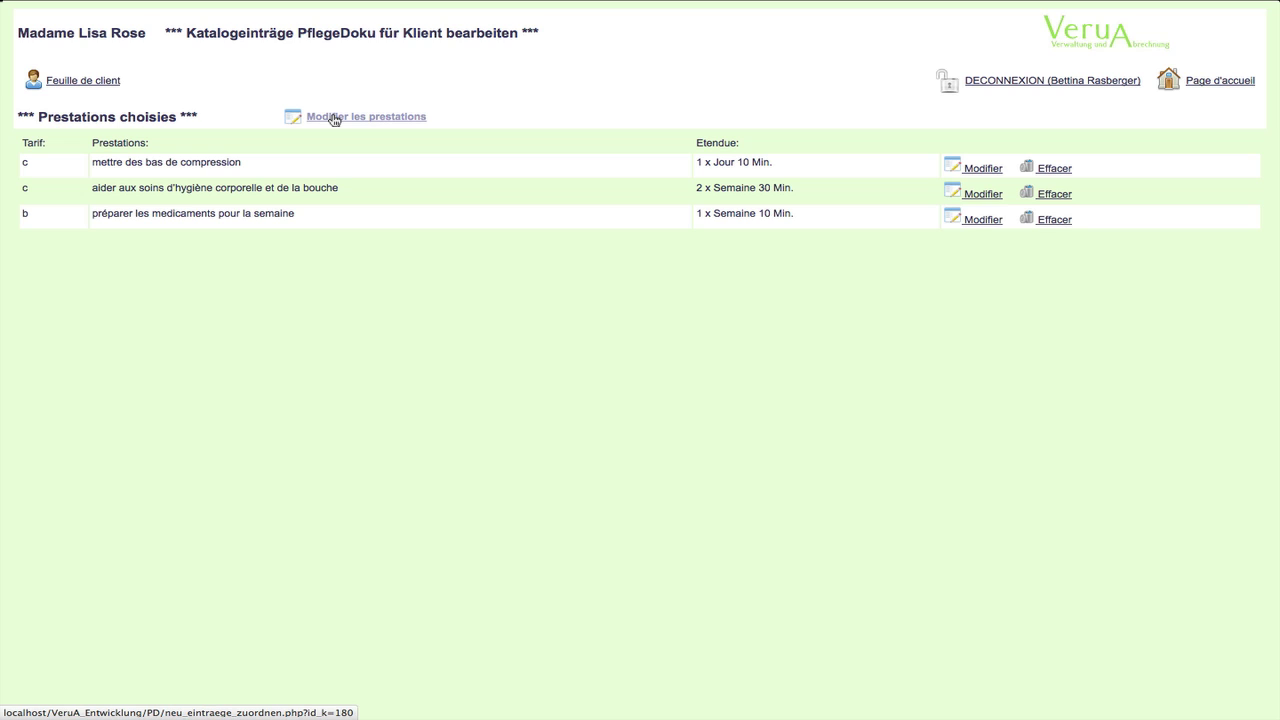
left_click(334, 118)
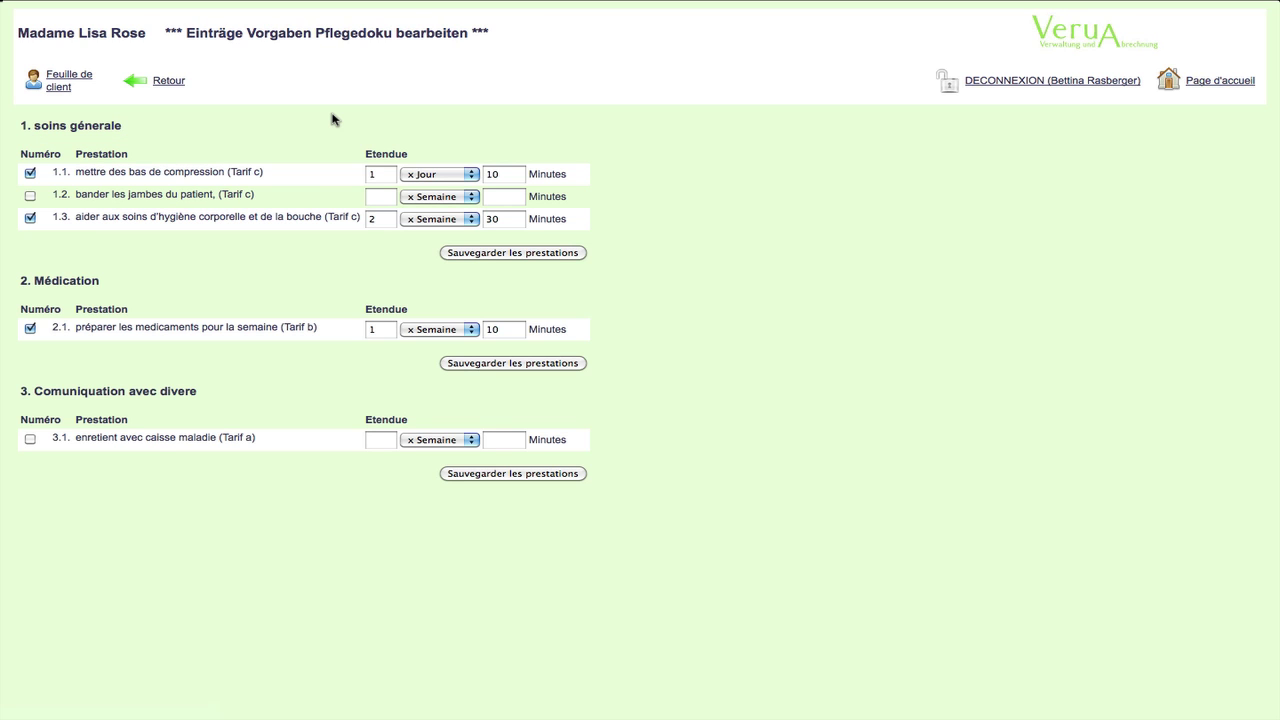
left_click(30, 197)
left_click(380, 196)
type("1")
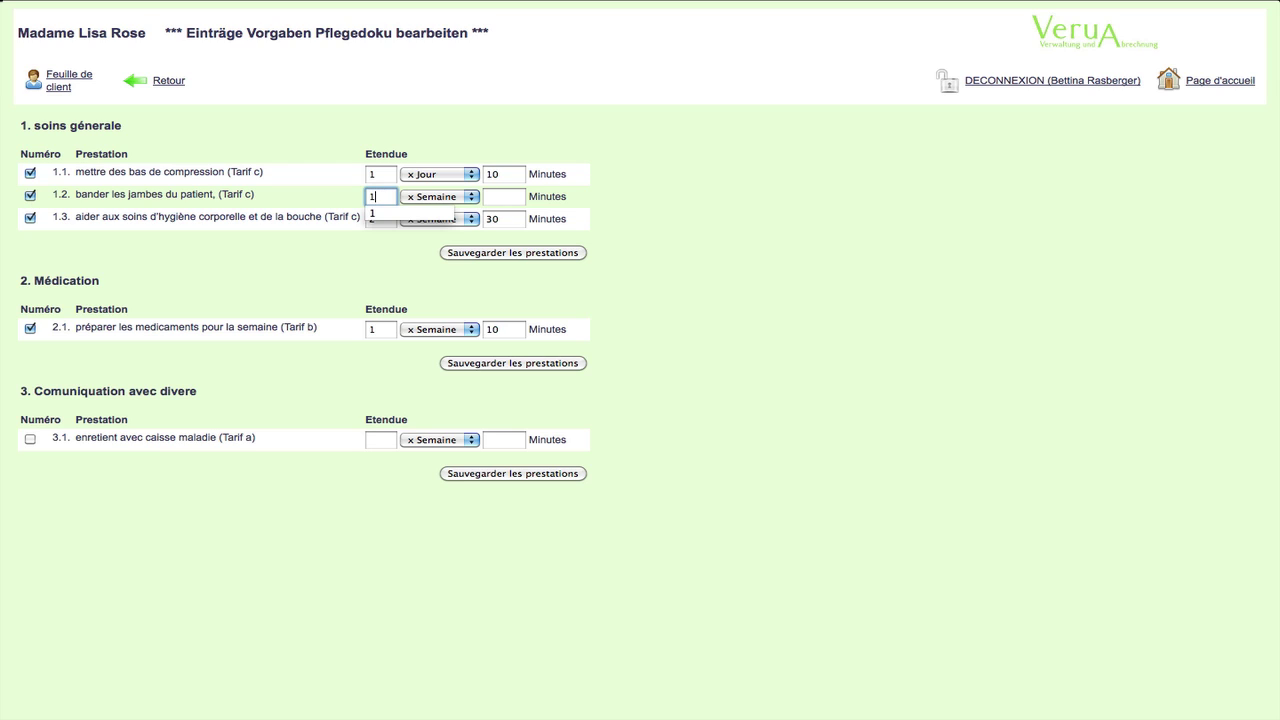
left_click(502, 198)
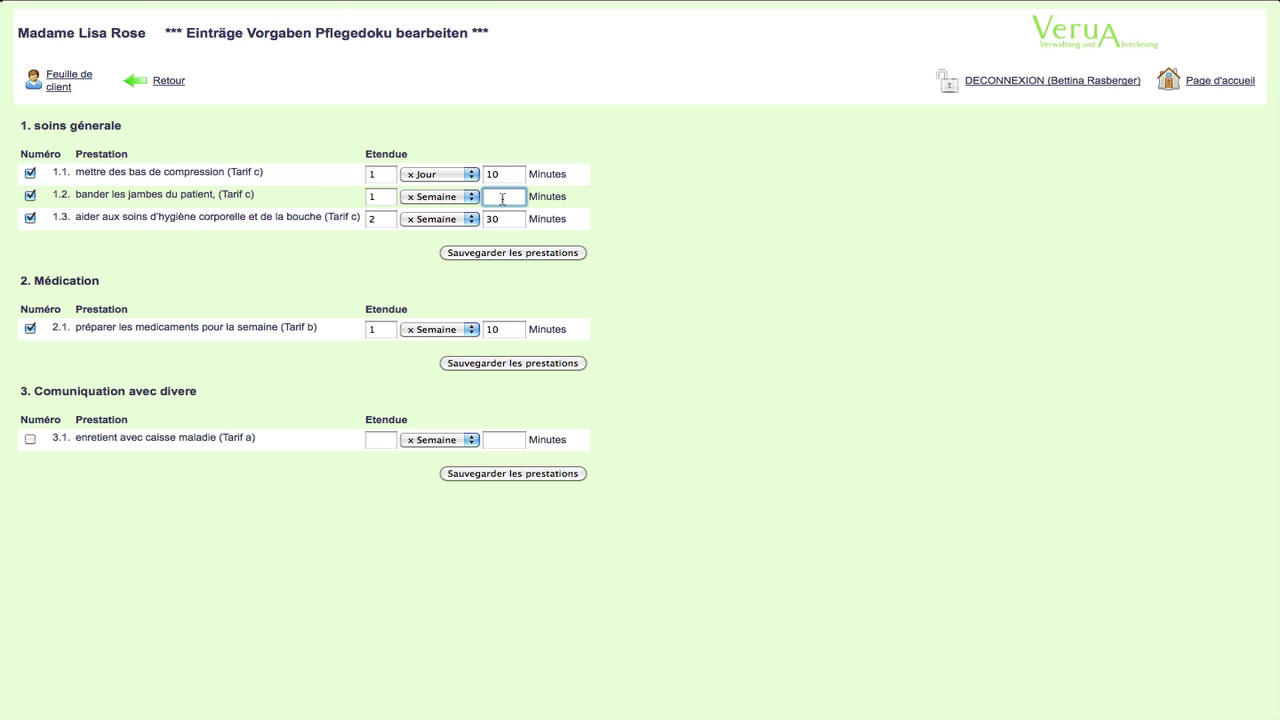
type("20")
left_click(512, 253)
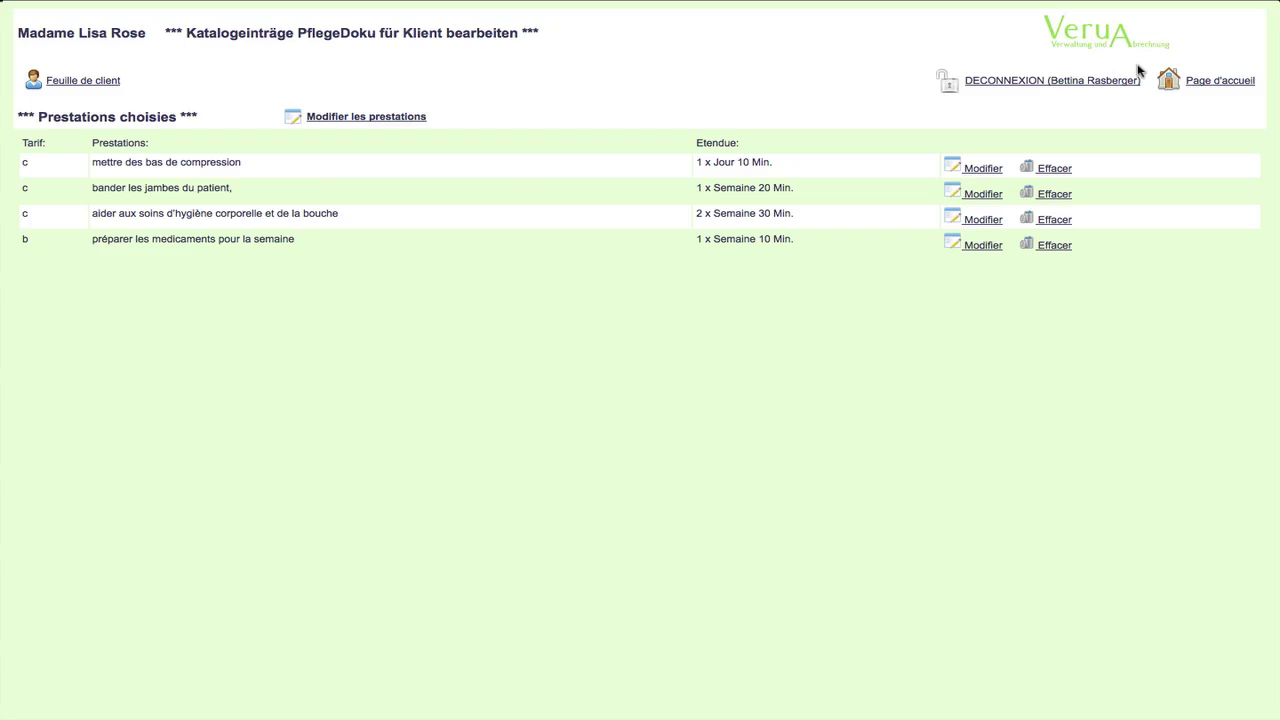
left_click(1203, 86)
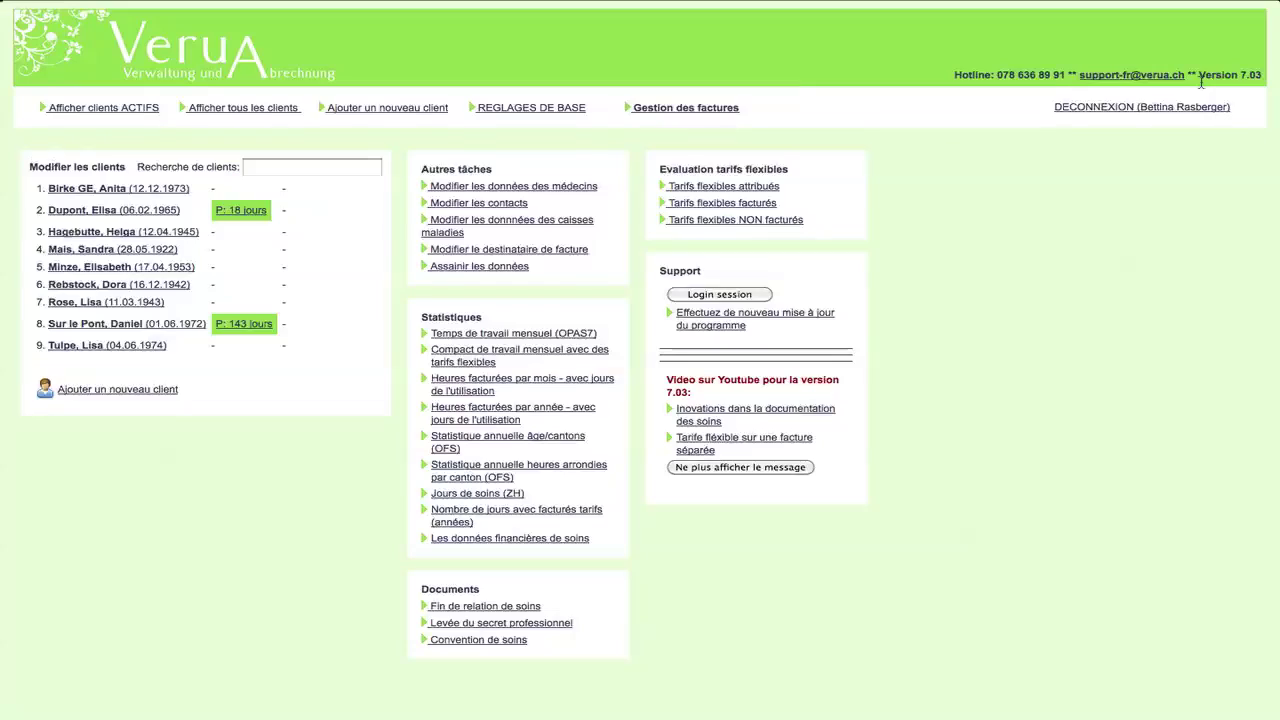